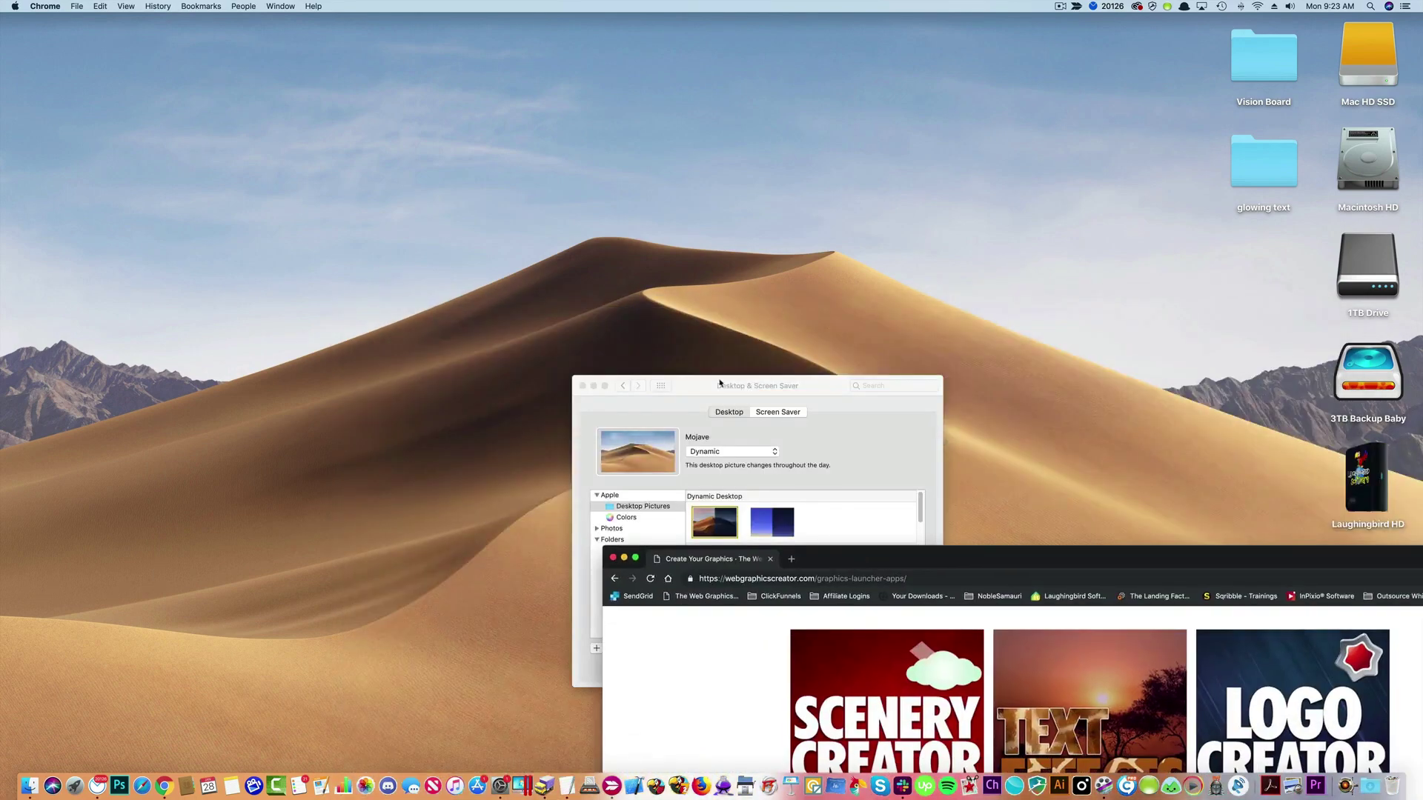
Close the Desktop & Screen Saver window and launch the Scenery Creator.
click(696, 388)
click(583, 386)
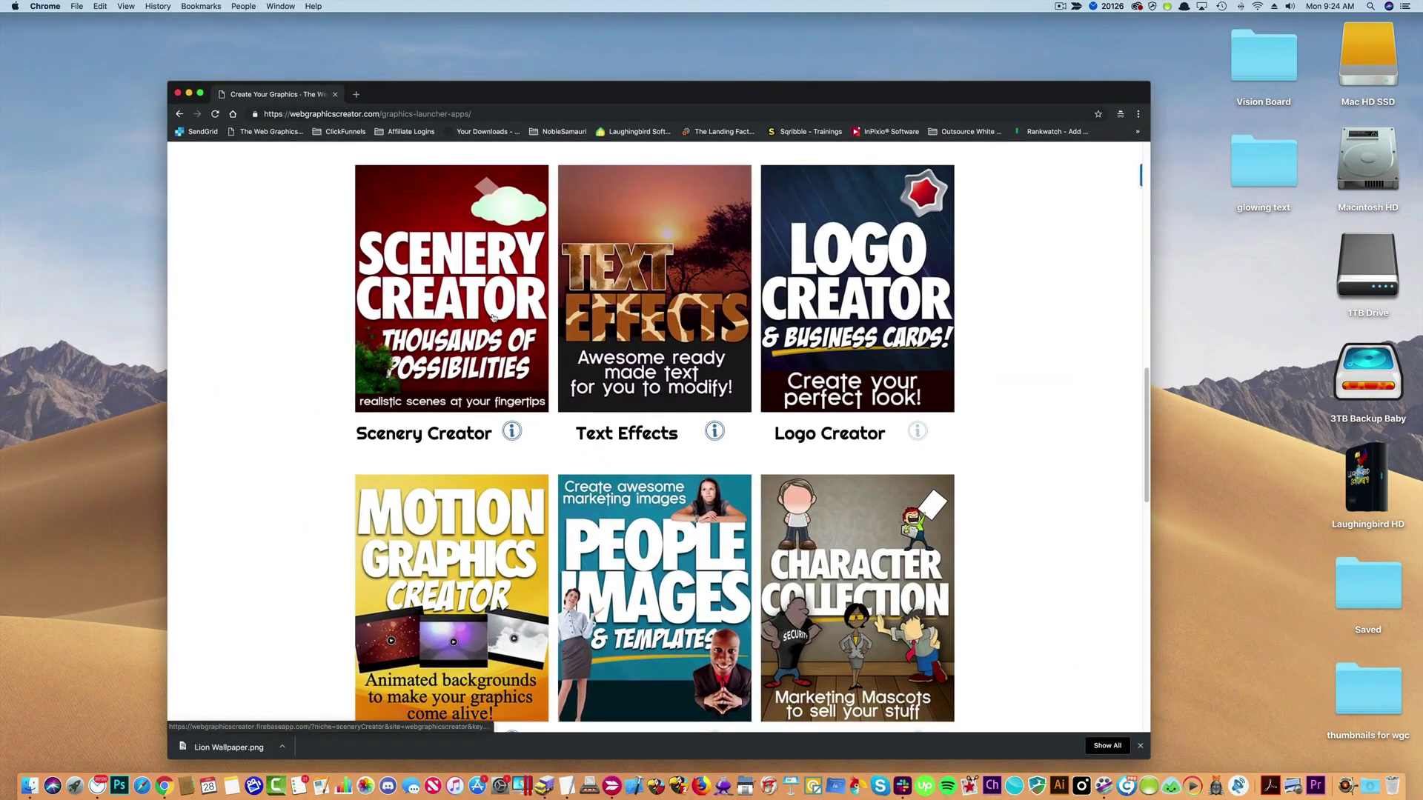
click(456, 291)
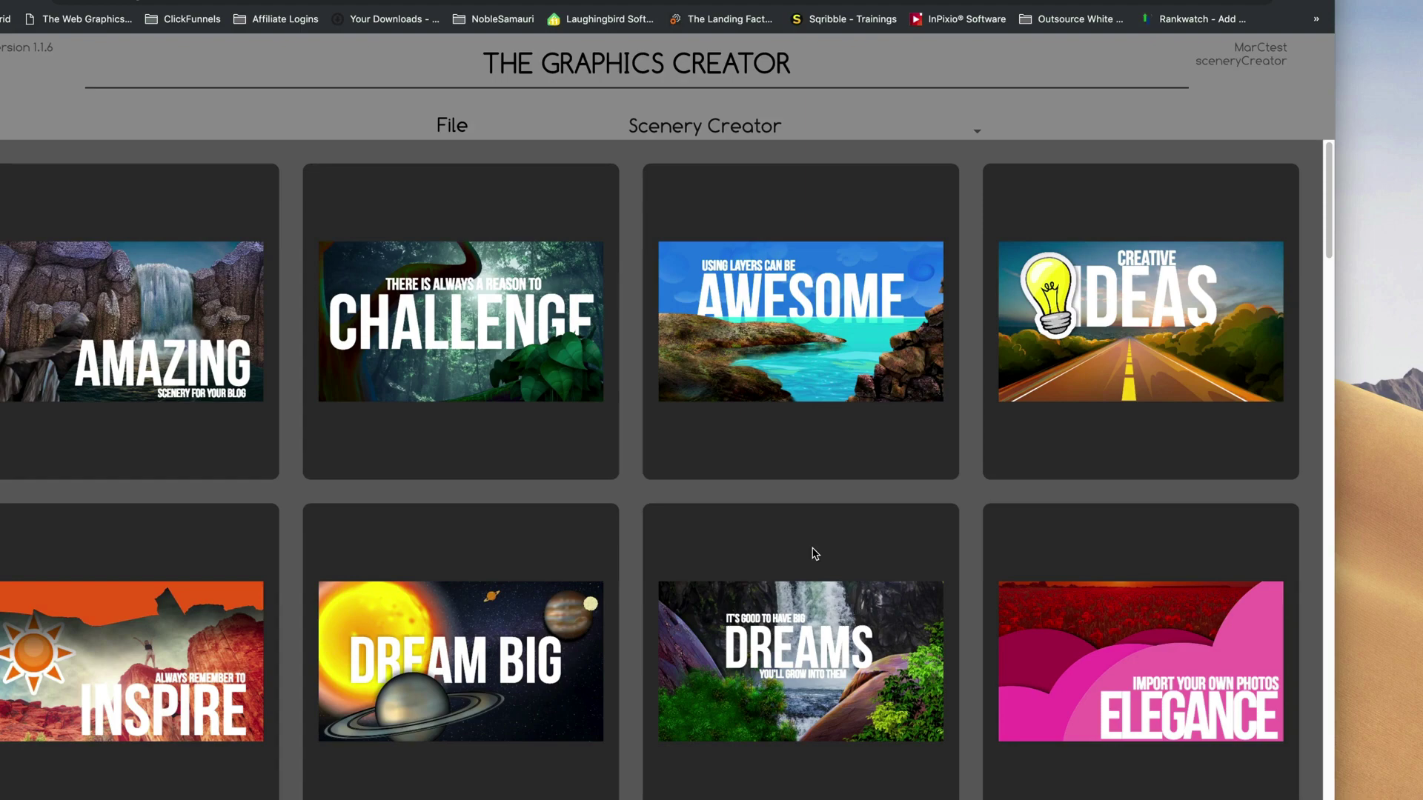
Open the Creative Ideas template and delete its road background photo.
click(1165, 345)
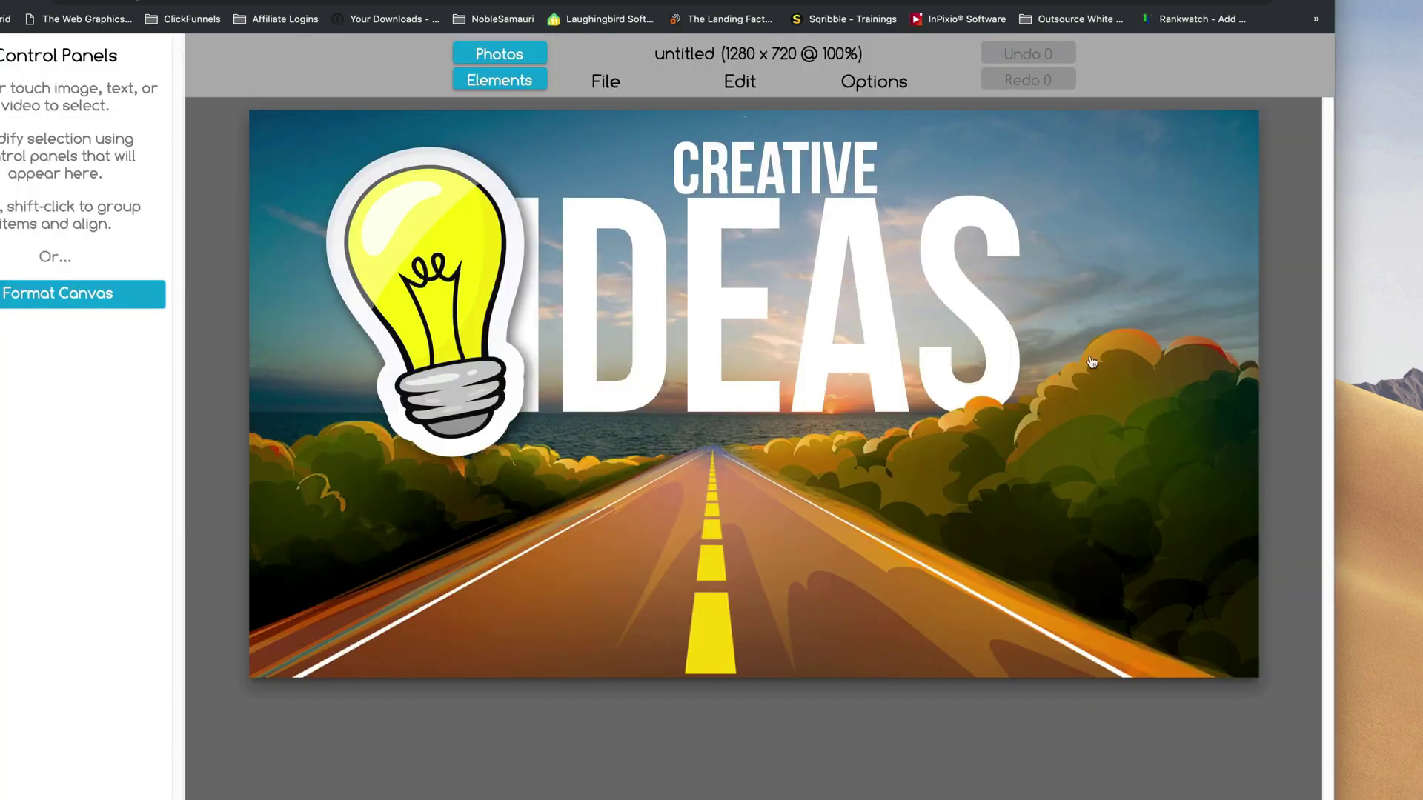
drag(901, 473, 855, 529)
key(Delete)
key(Delete)
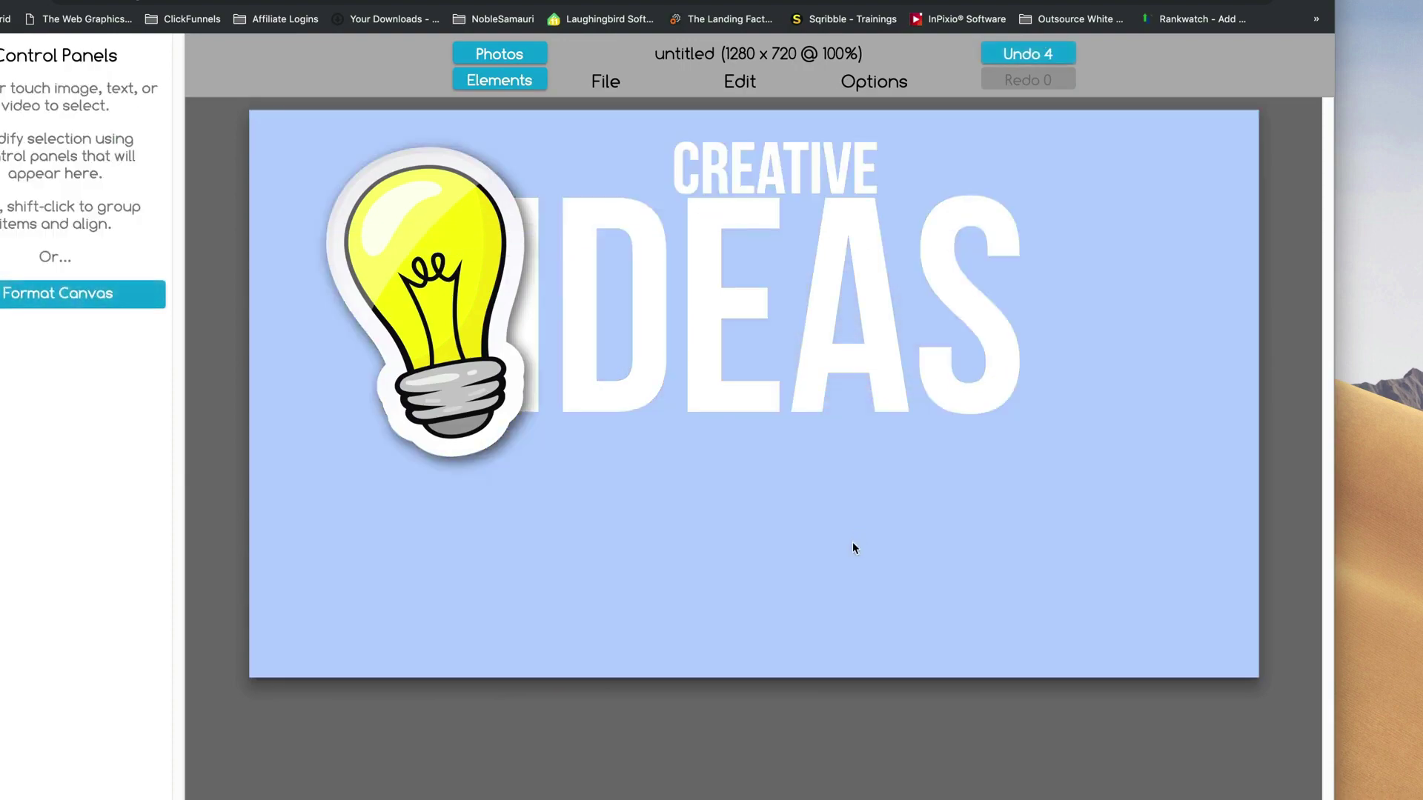
Move IDEAS down-right and delete the CREATIVE text and the light bulb.
click(867, 412)
drag(822, 356, 918, 561)
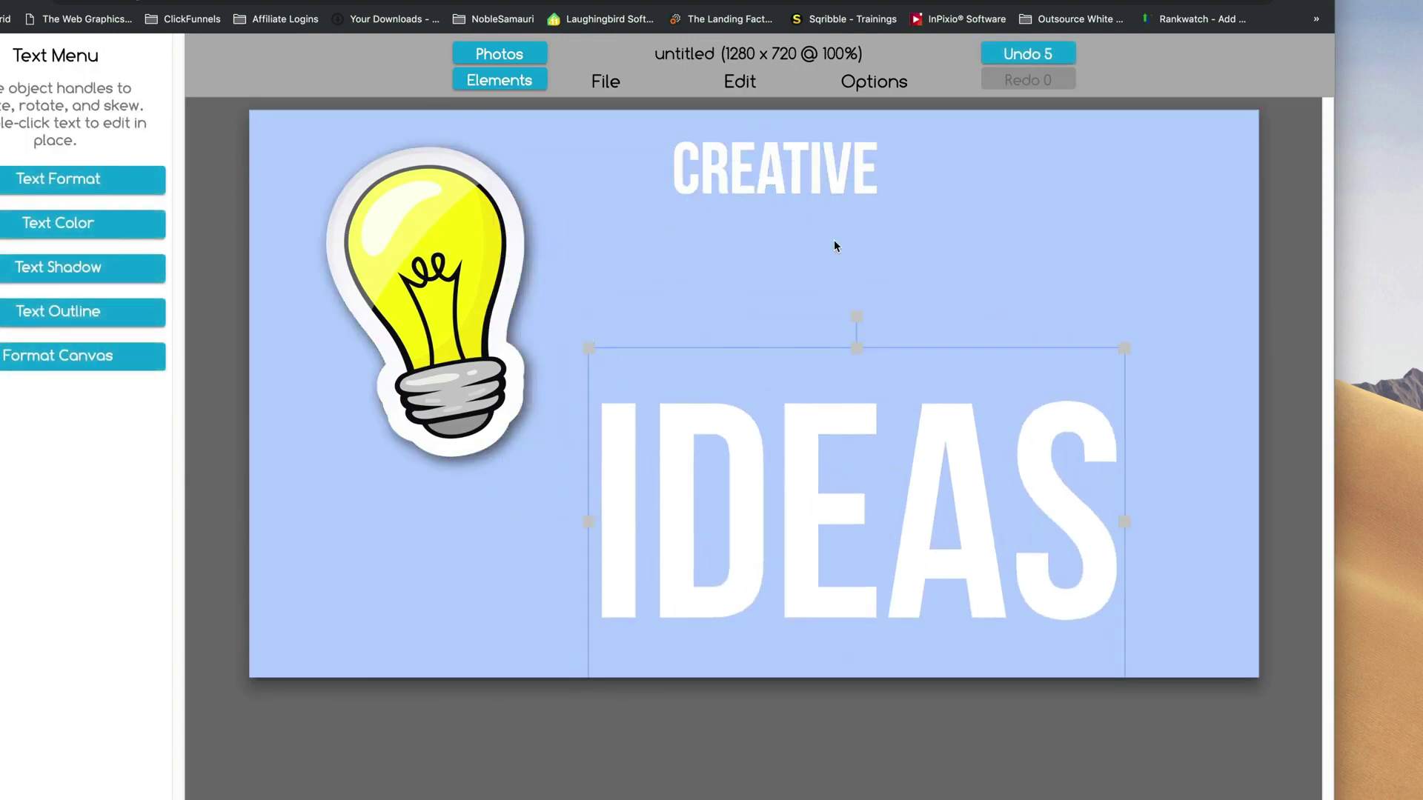
click(798, 186)
key(Delete)
click(504, 296)
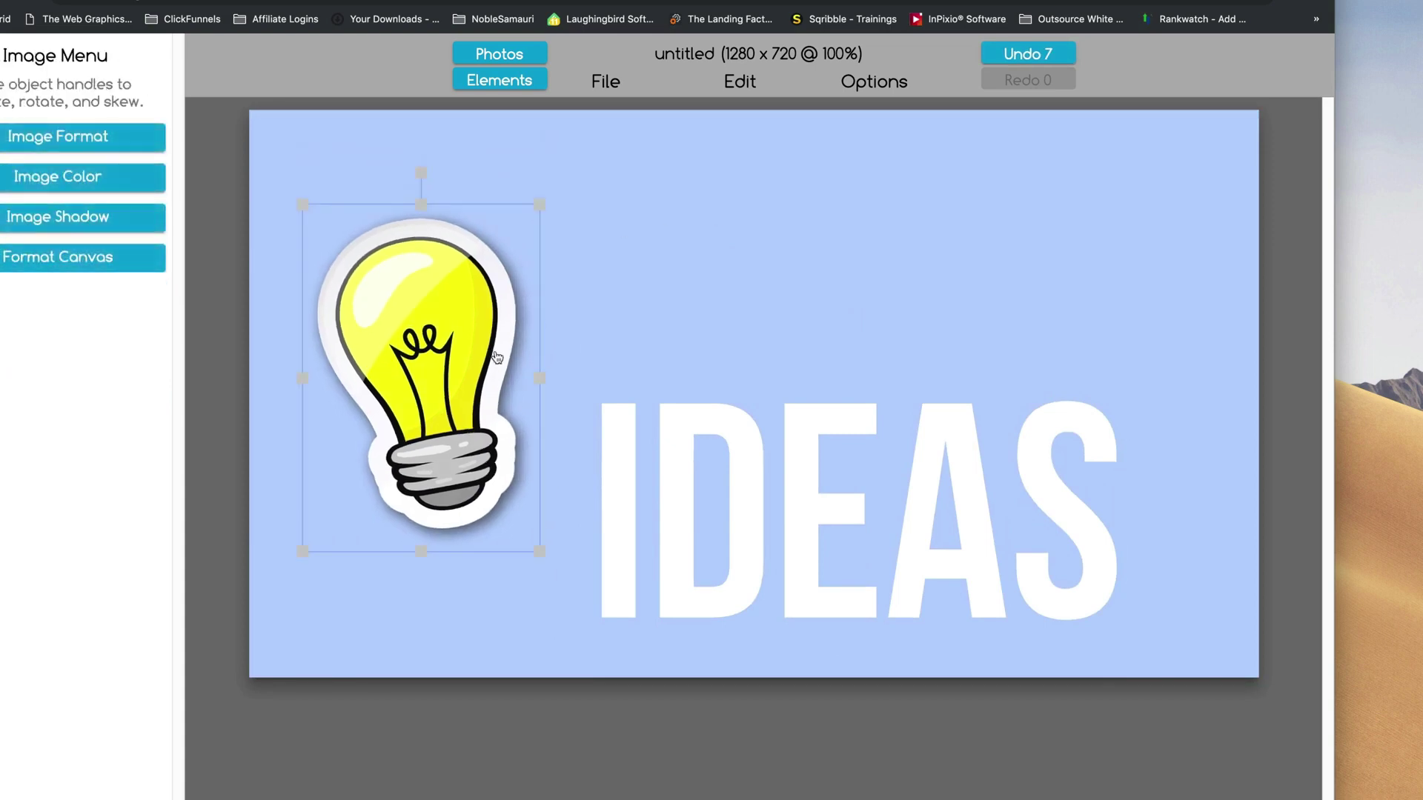
key(Delete)
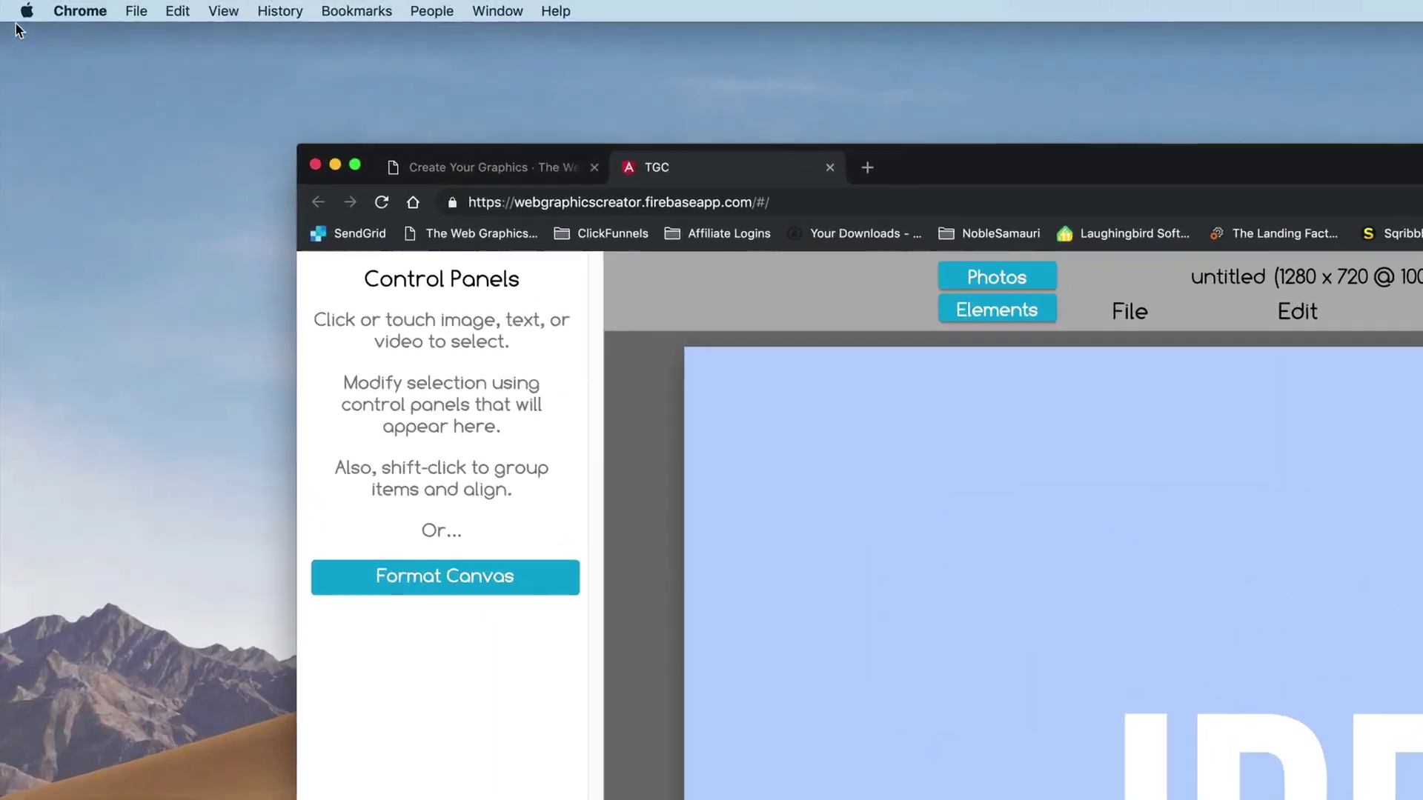
Check About This Mac's Displays: Retina at 5120 x 2880, G236HL at 1920 x 1080.
click(15, 6)
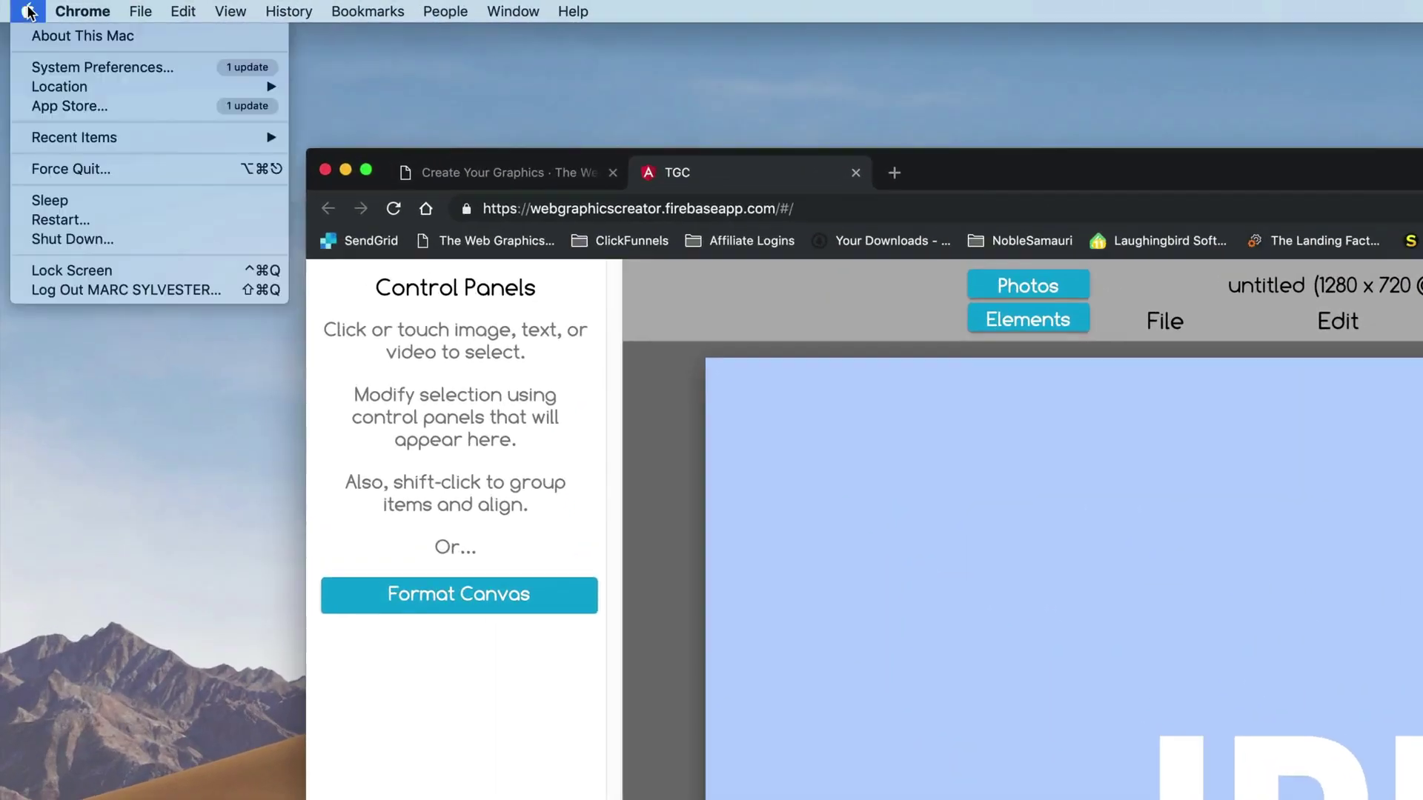
click(37, 35)
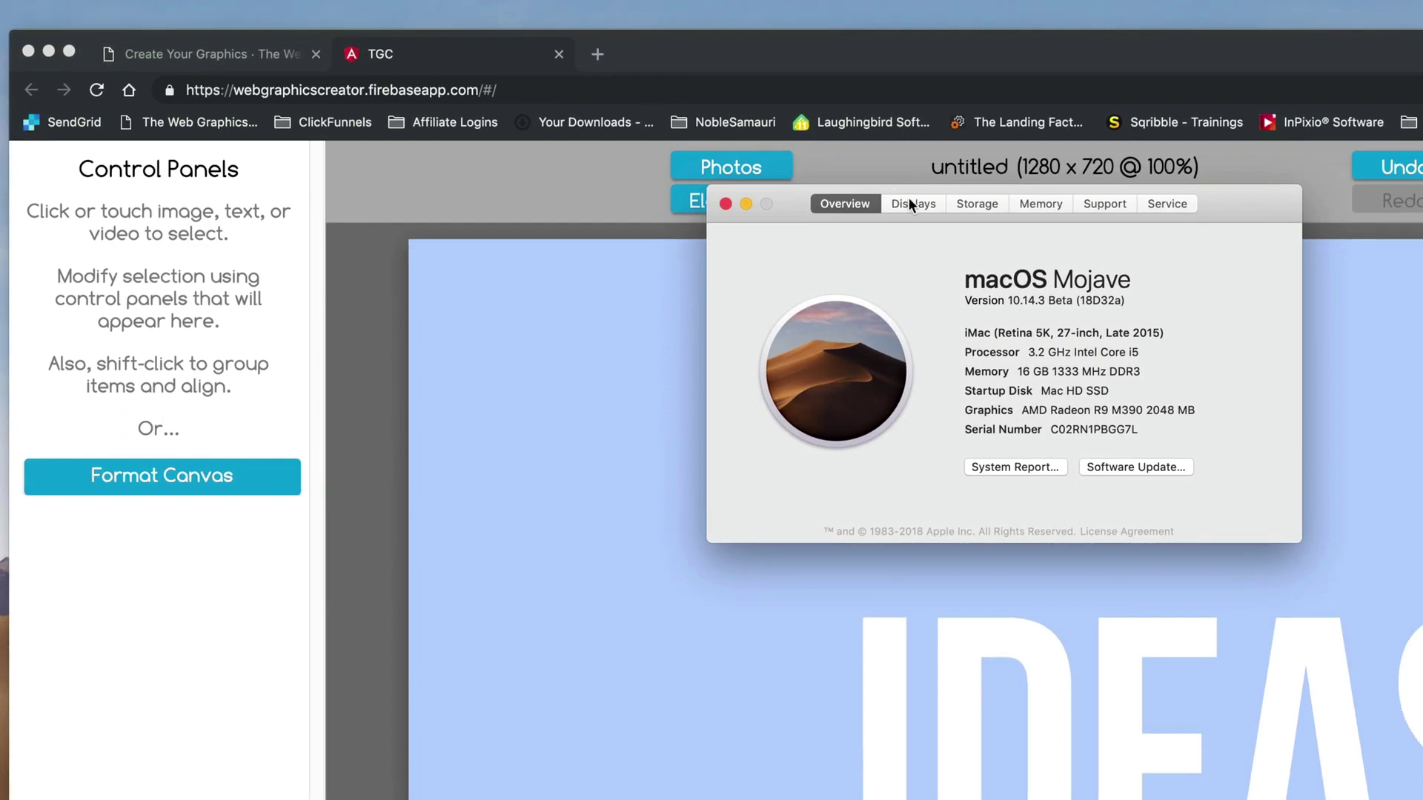
click(909, 200)
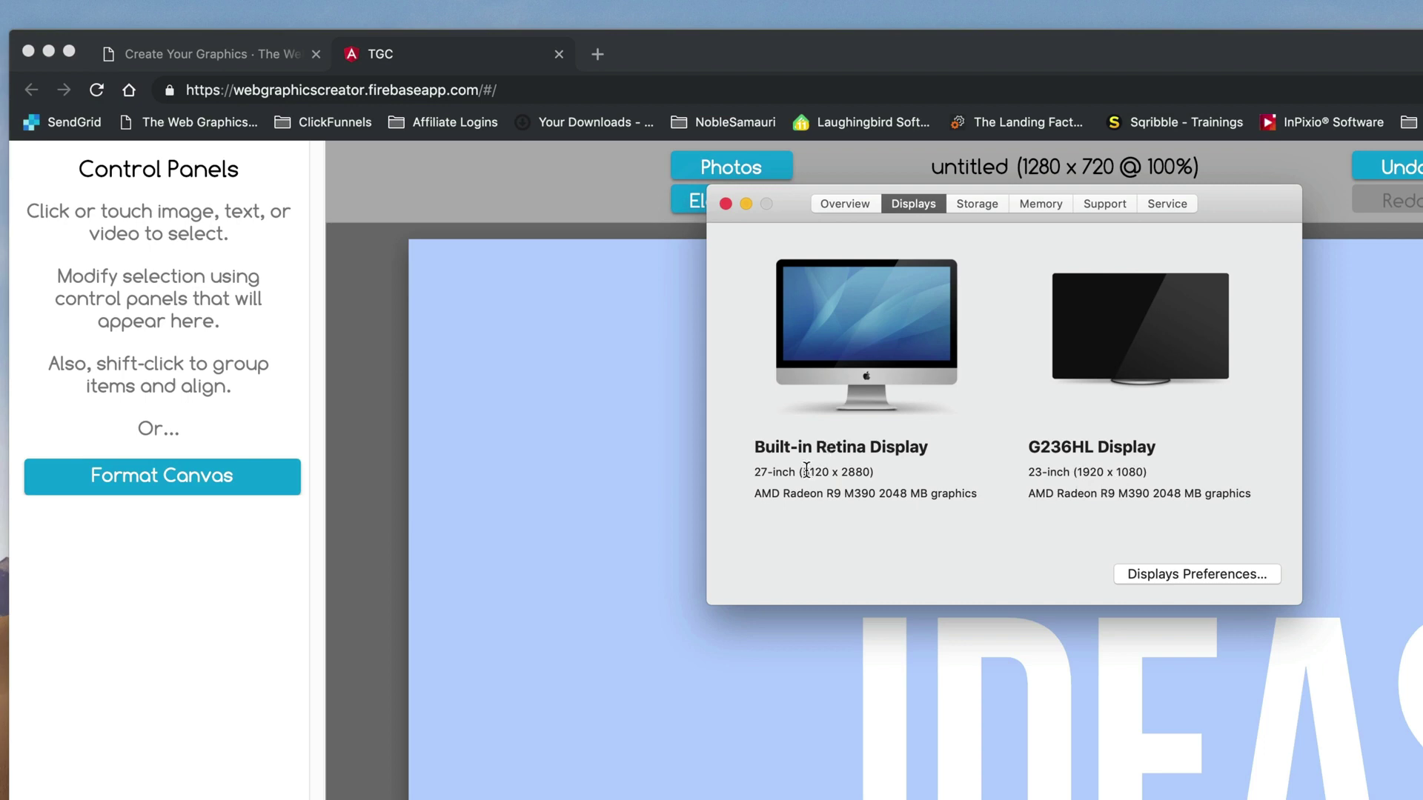
drag(805, 472, 872, 474)
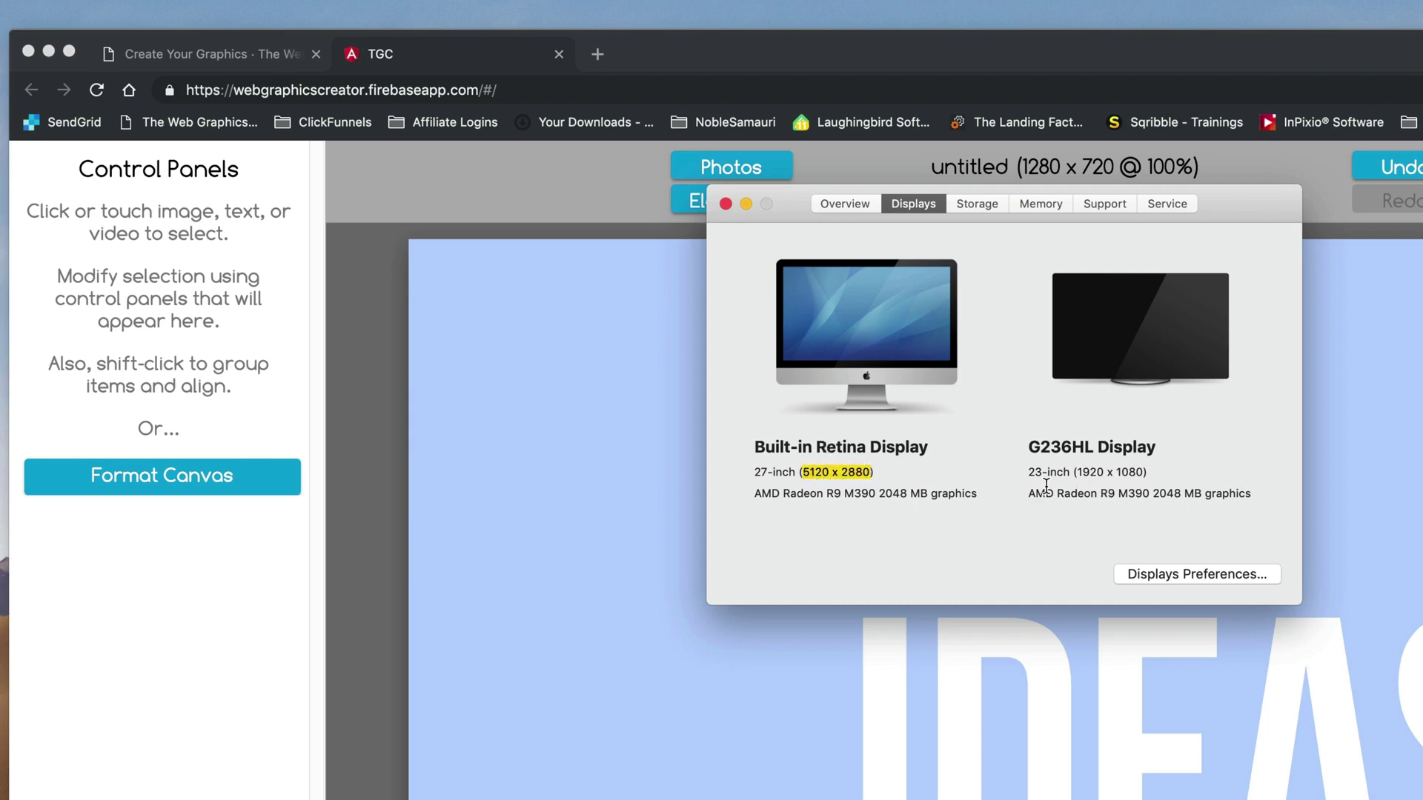
click(1078, 471)
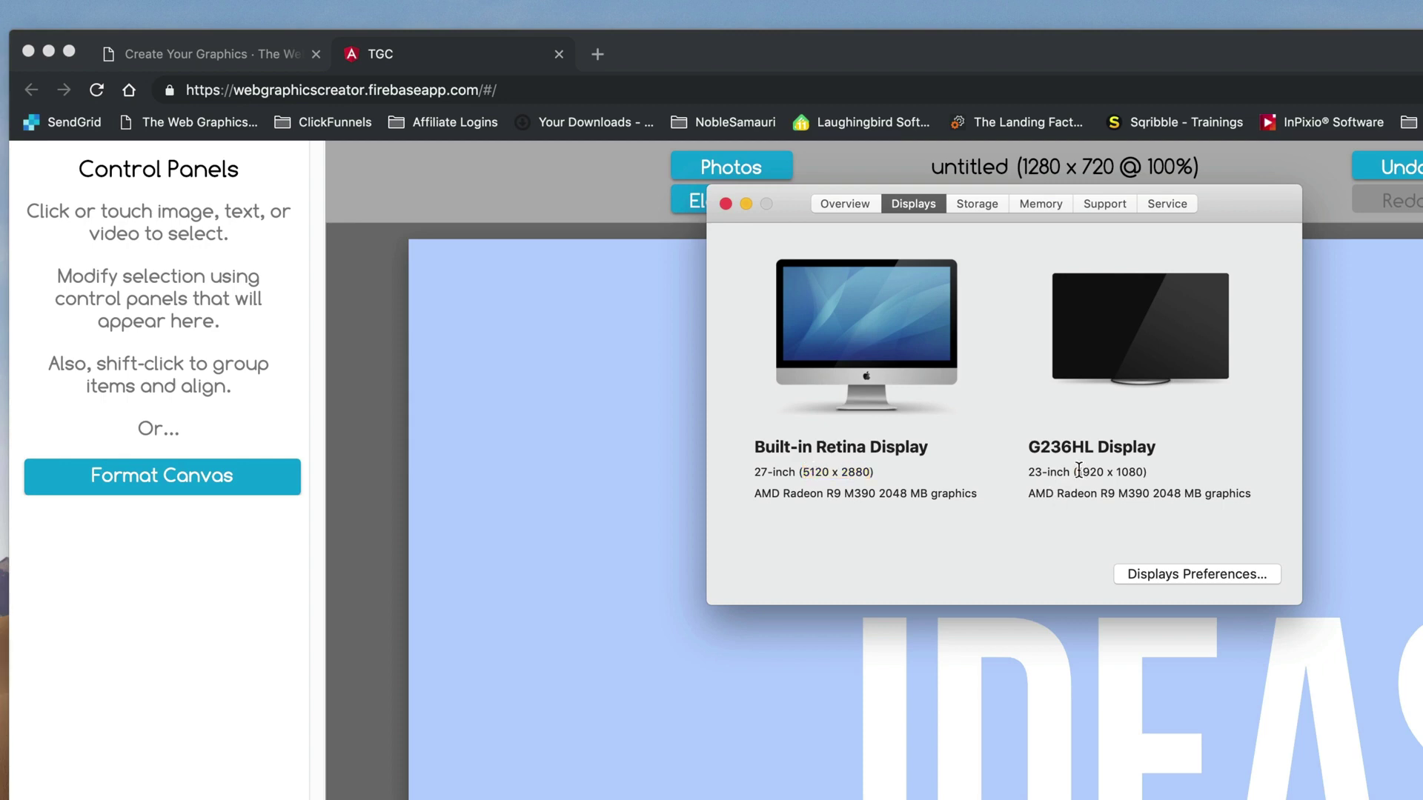
drag(1078, 471, 1142, 472)
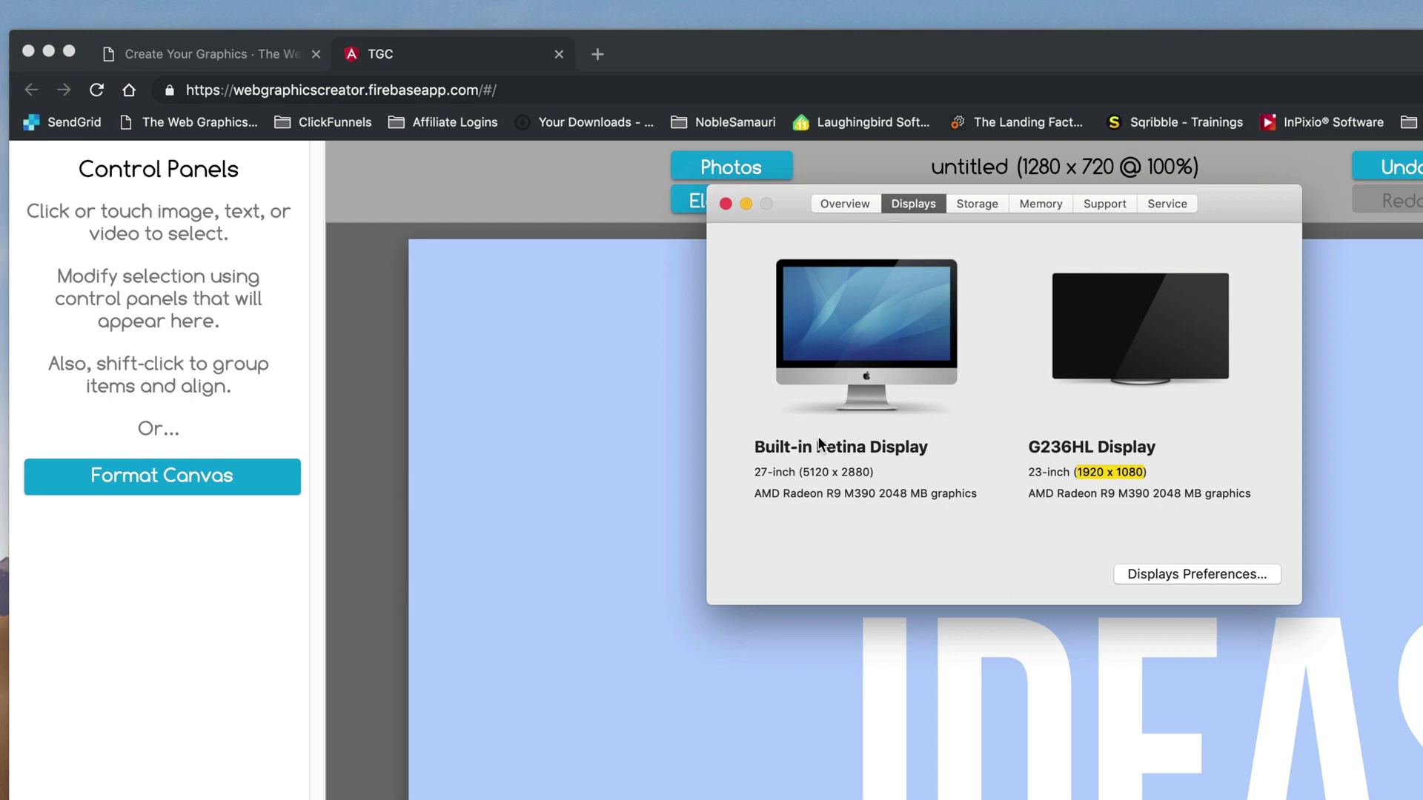
double_click(816, 472)
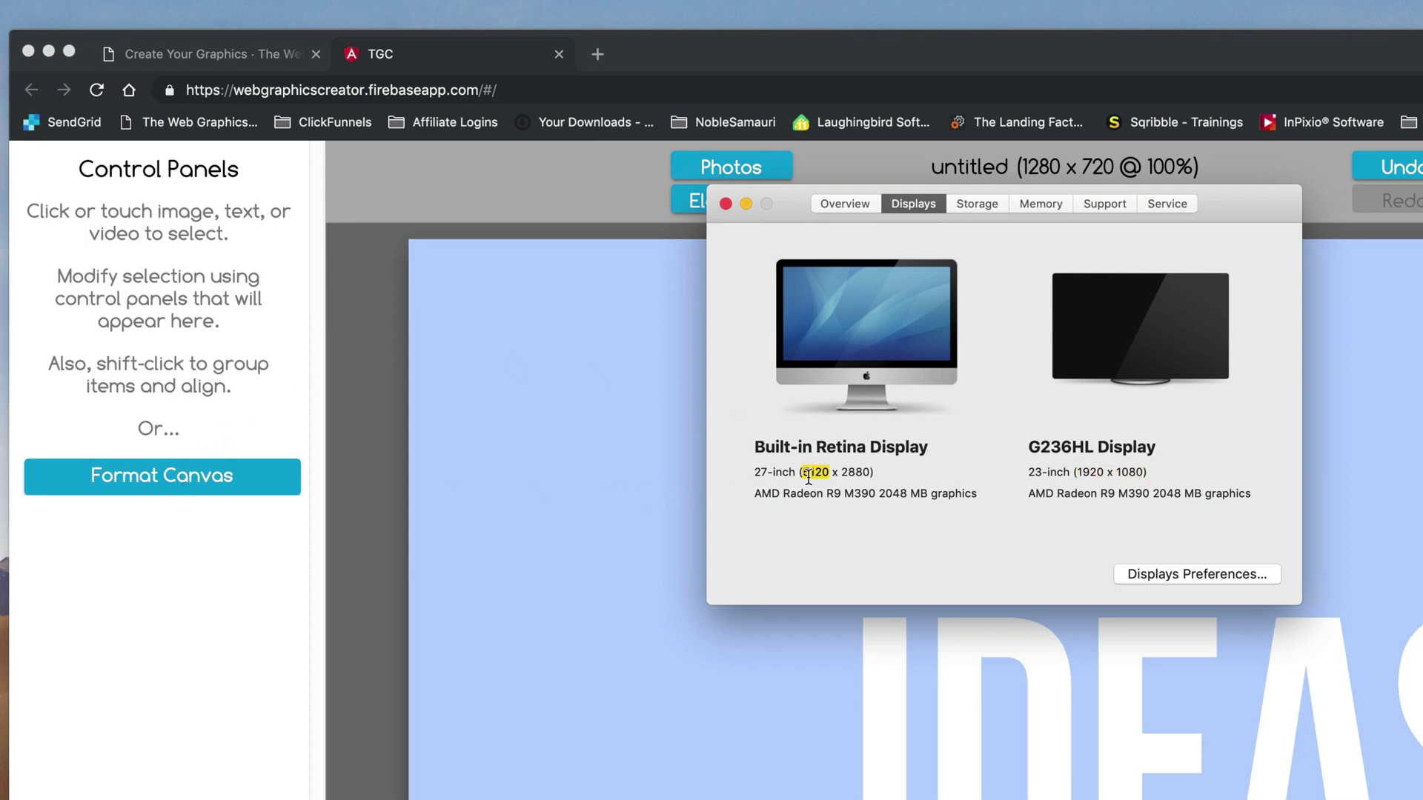
Set the canvas to 5000 wide by 2880 high in Format Canvas.
click(180, 478)
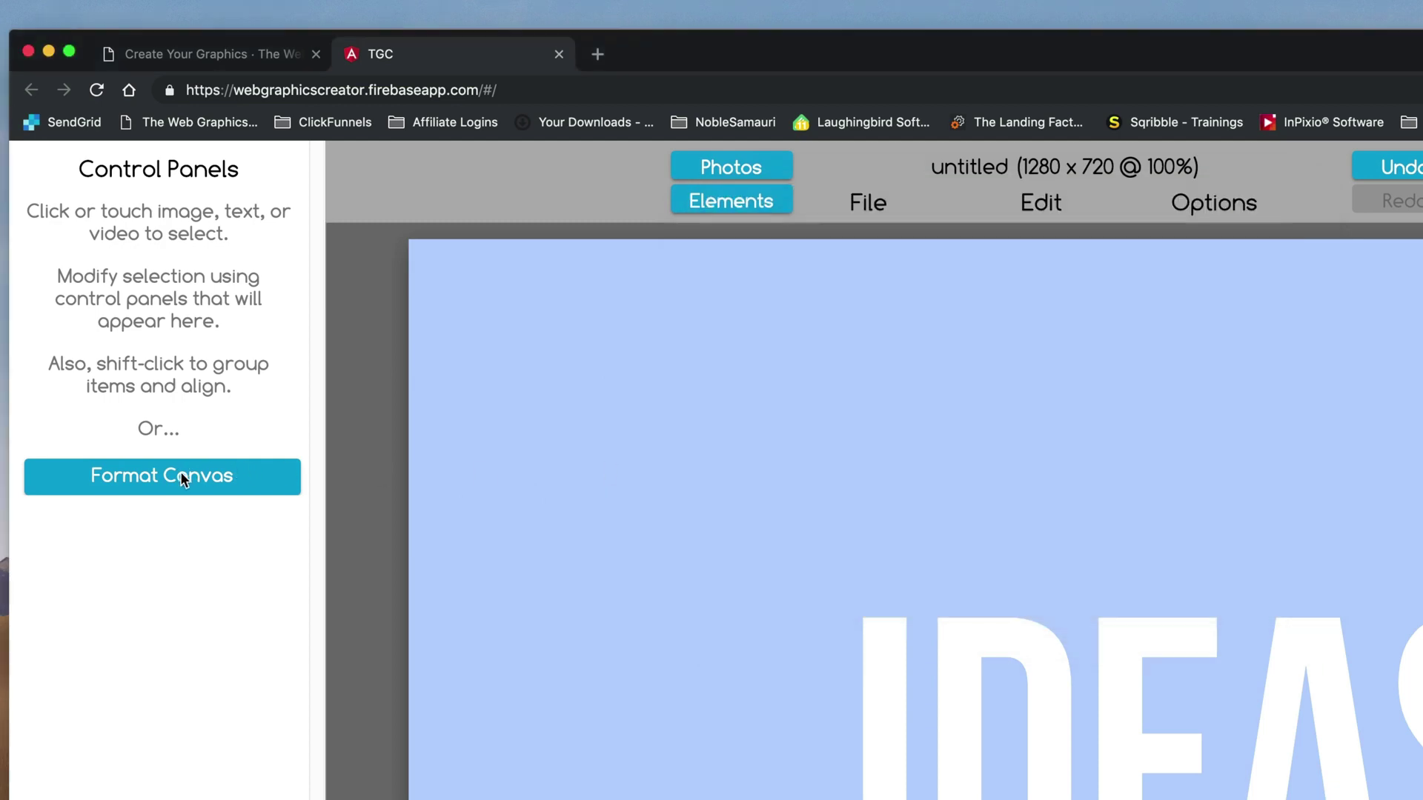
click(161, 478)
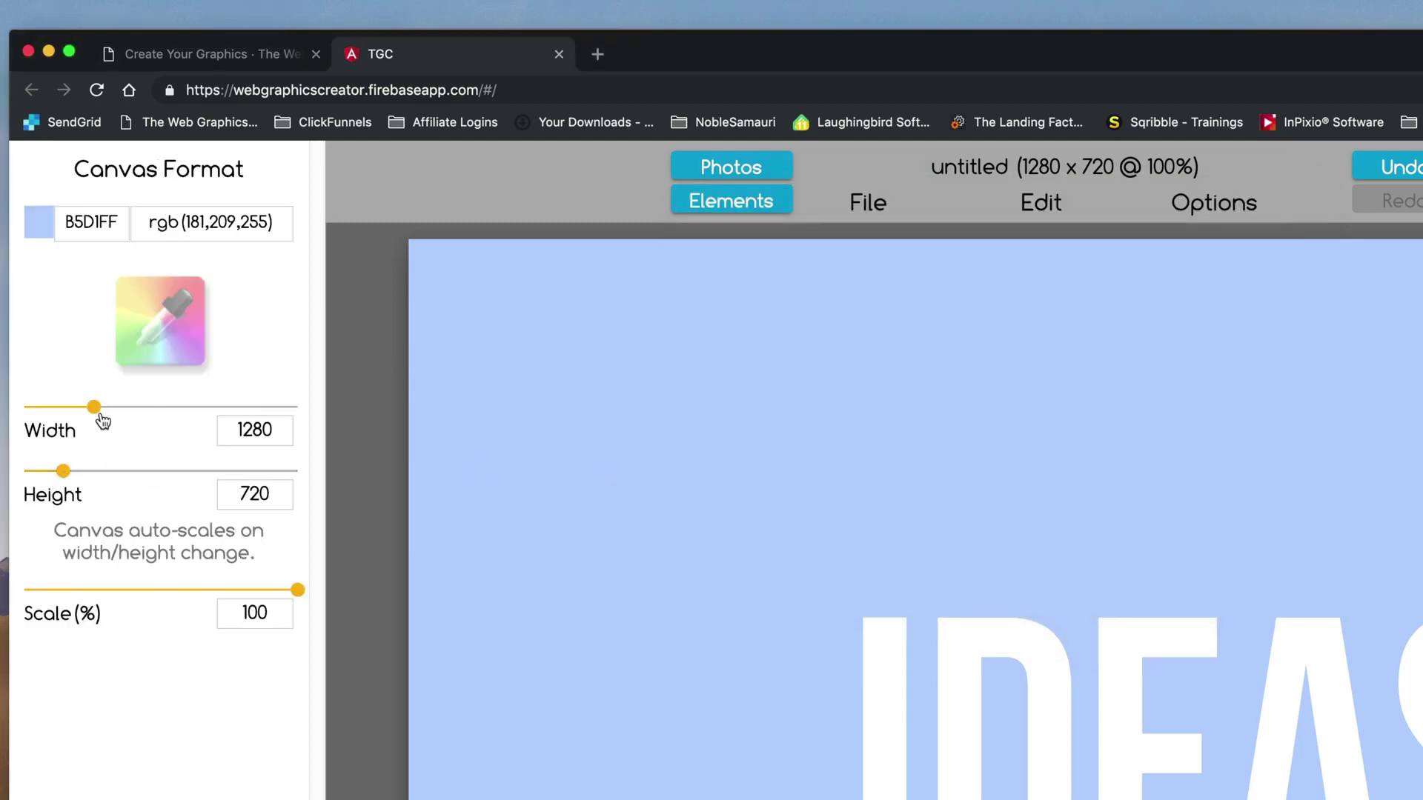
drag(94, 407, 299, 408)
drag(326, 289, 327, 288)
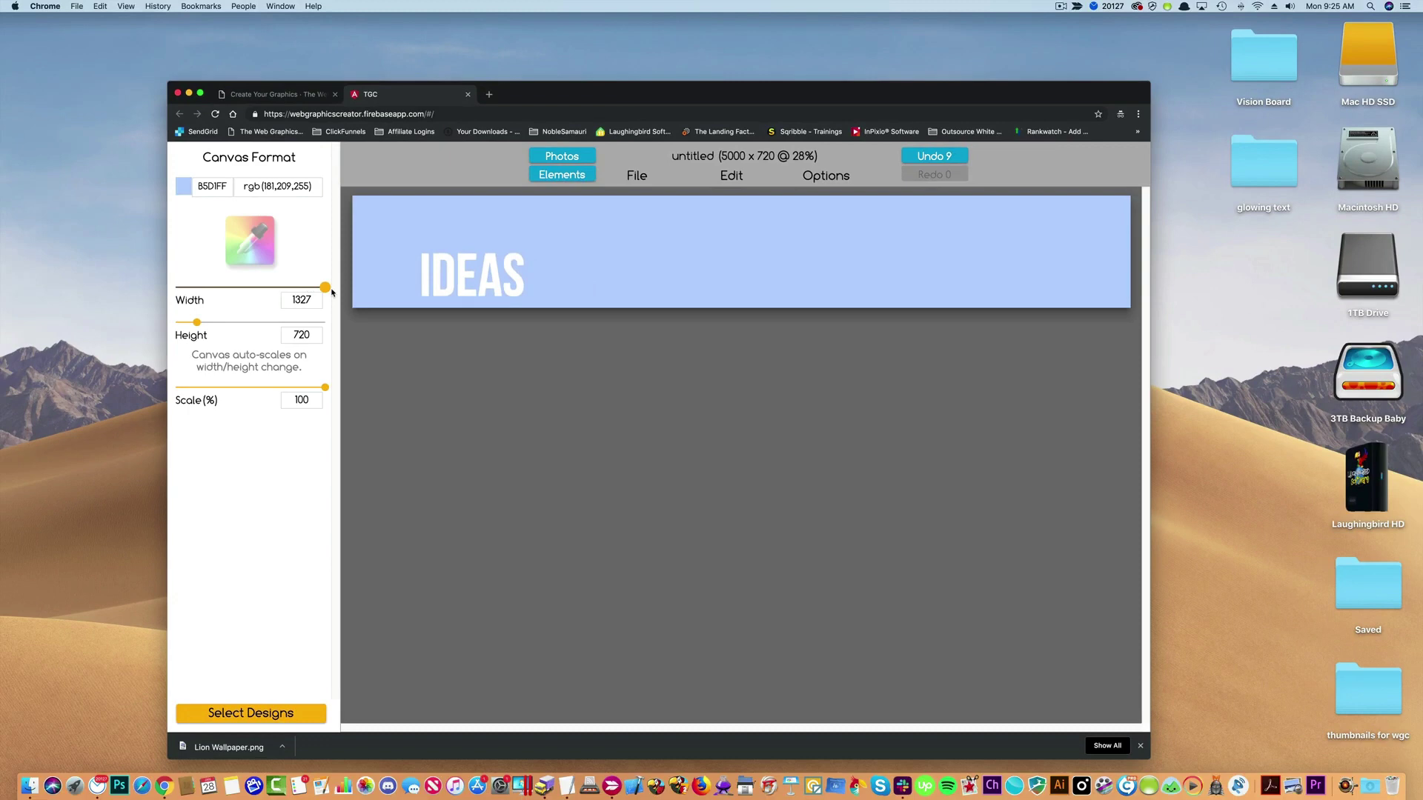
drag(197, 323, 271, 322)
double_click(297, 336)
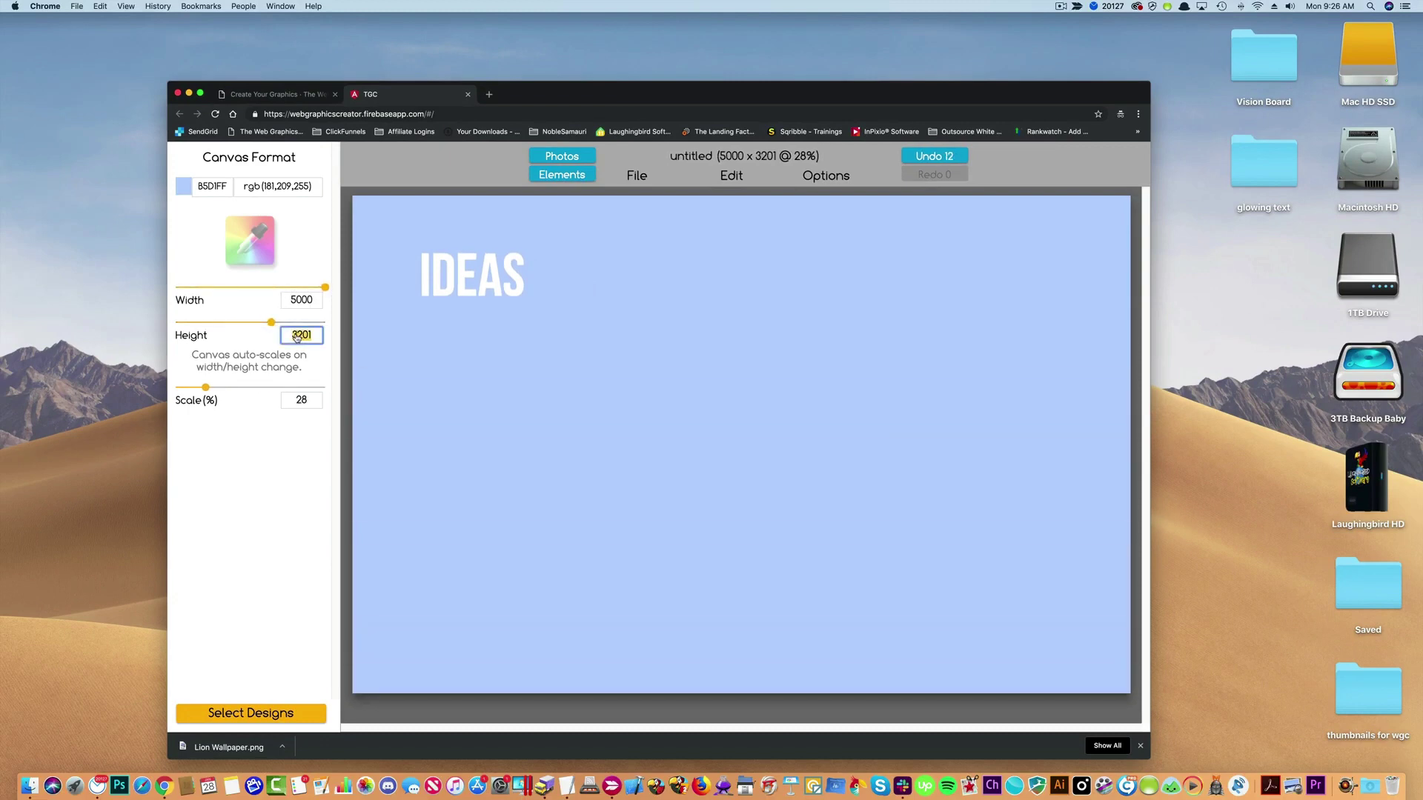
text(2880)
key(Return)
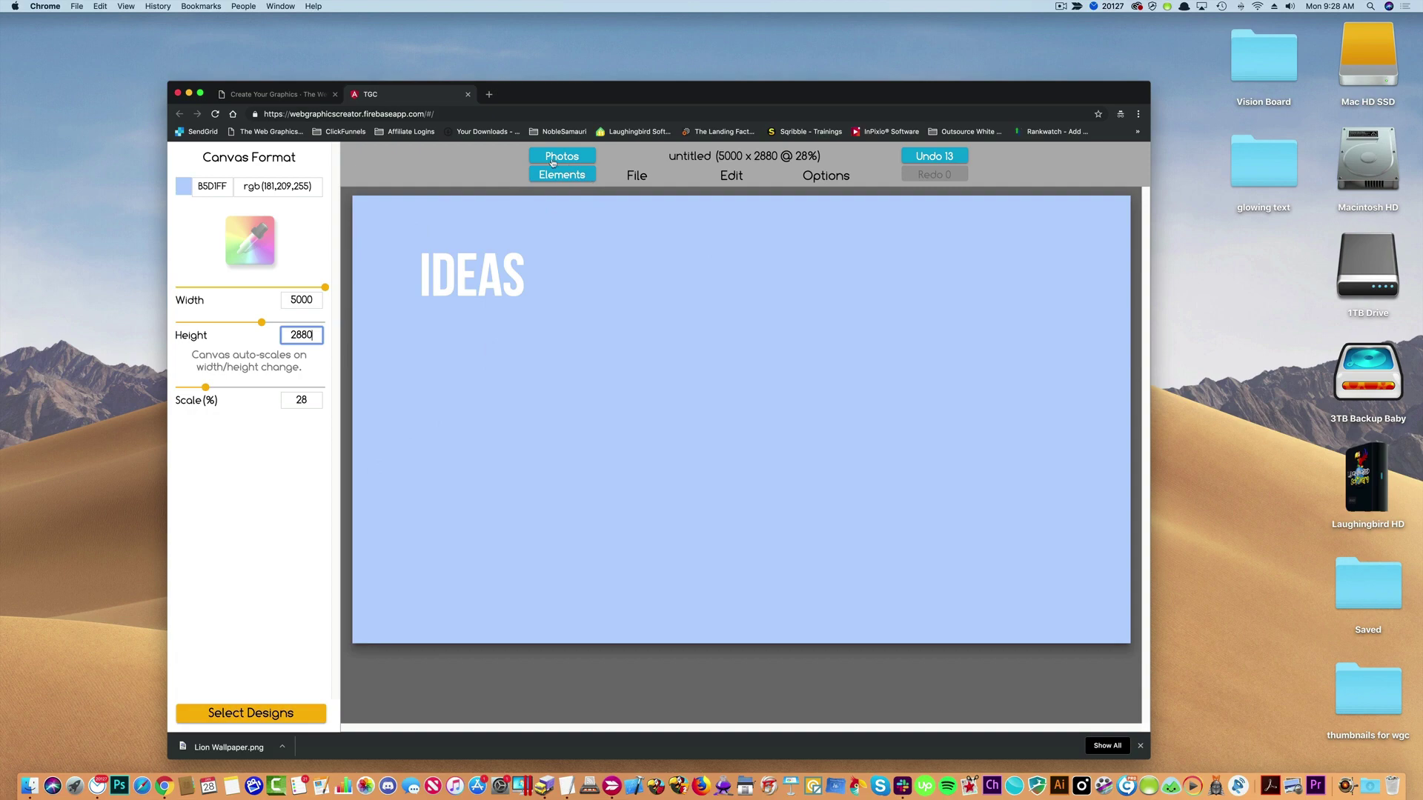
Search the stock Photos library for 'lion'.
click(552, 161)
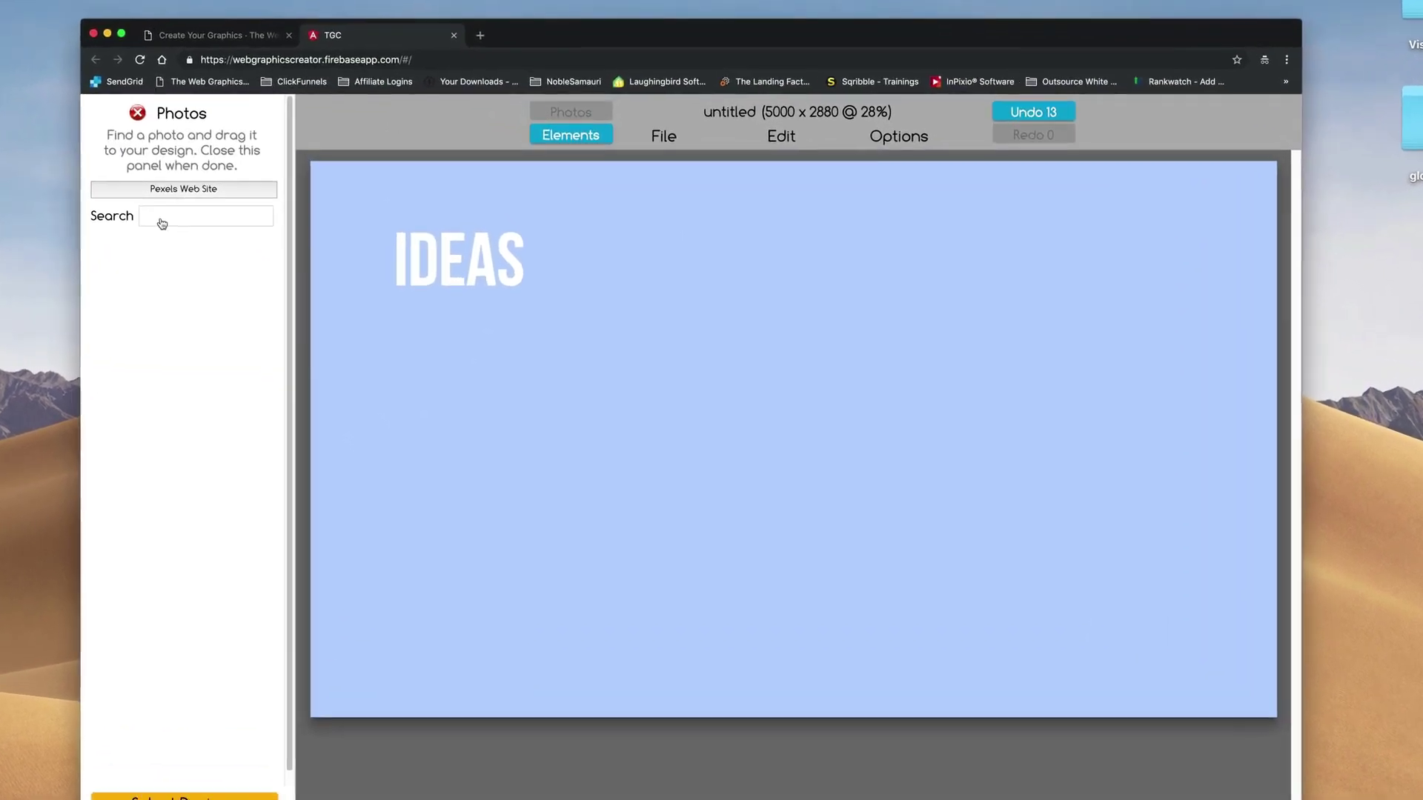
click(166, 224)
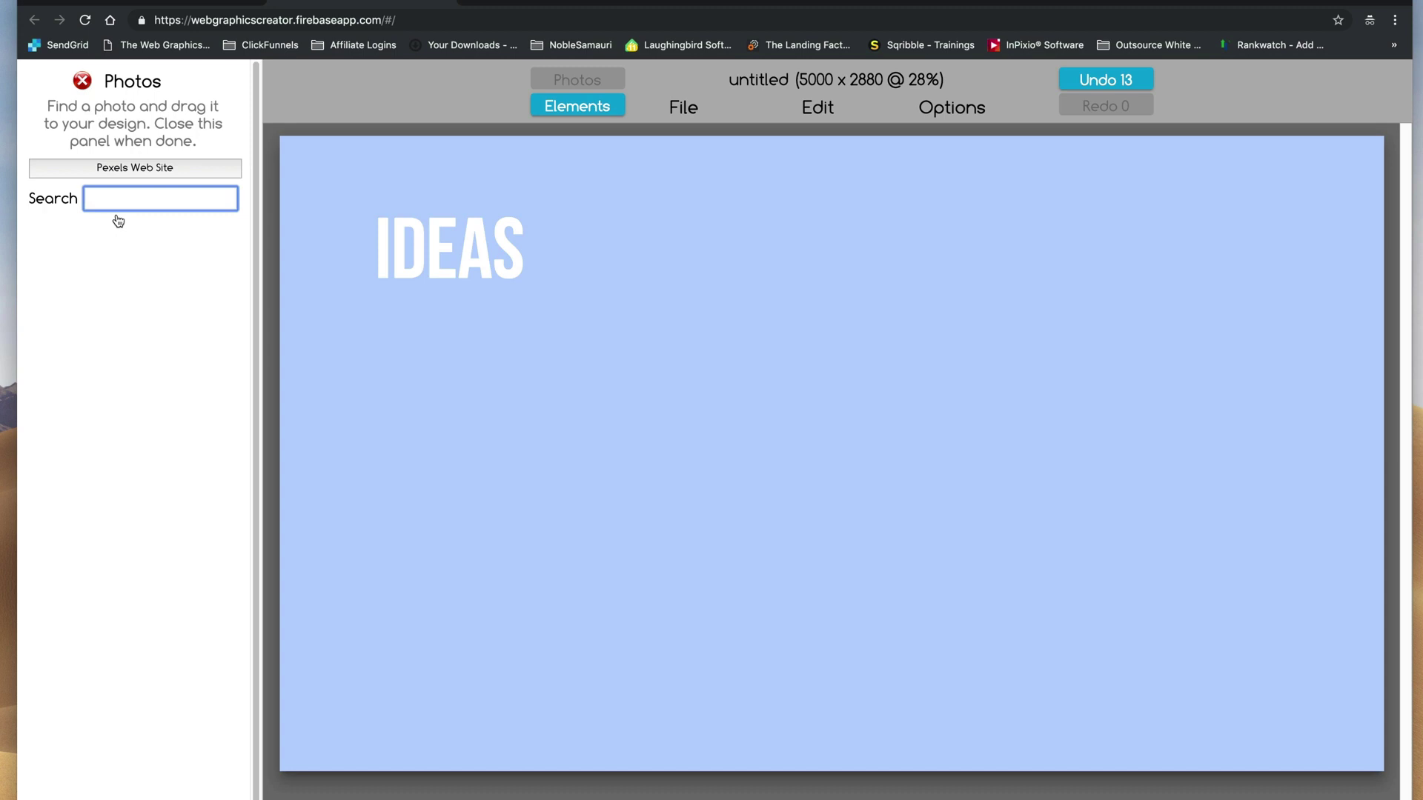
text(lion)
key(Return)
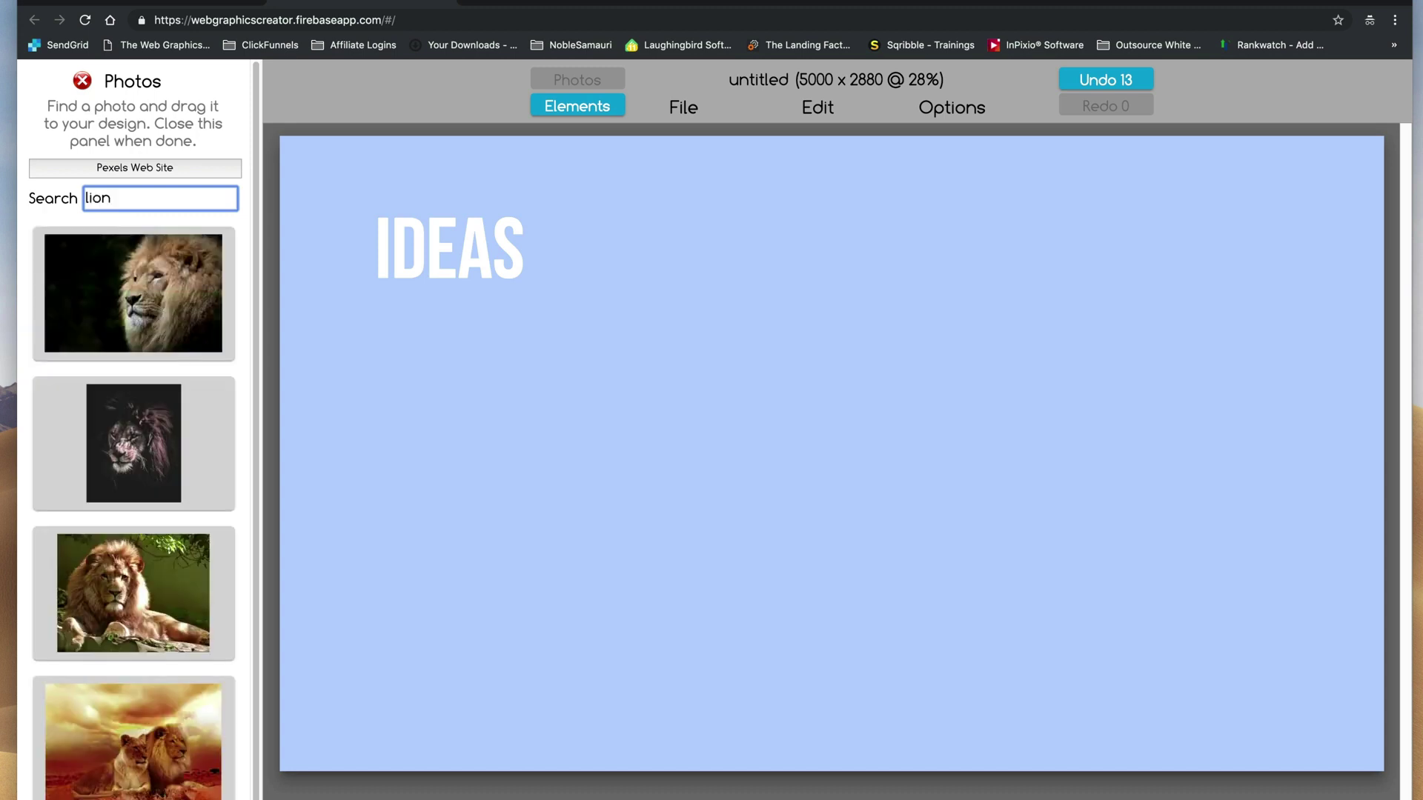
scroll(112, 457, down, 2)
scroll(112, 458, down, 2)
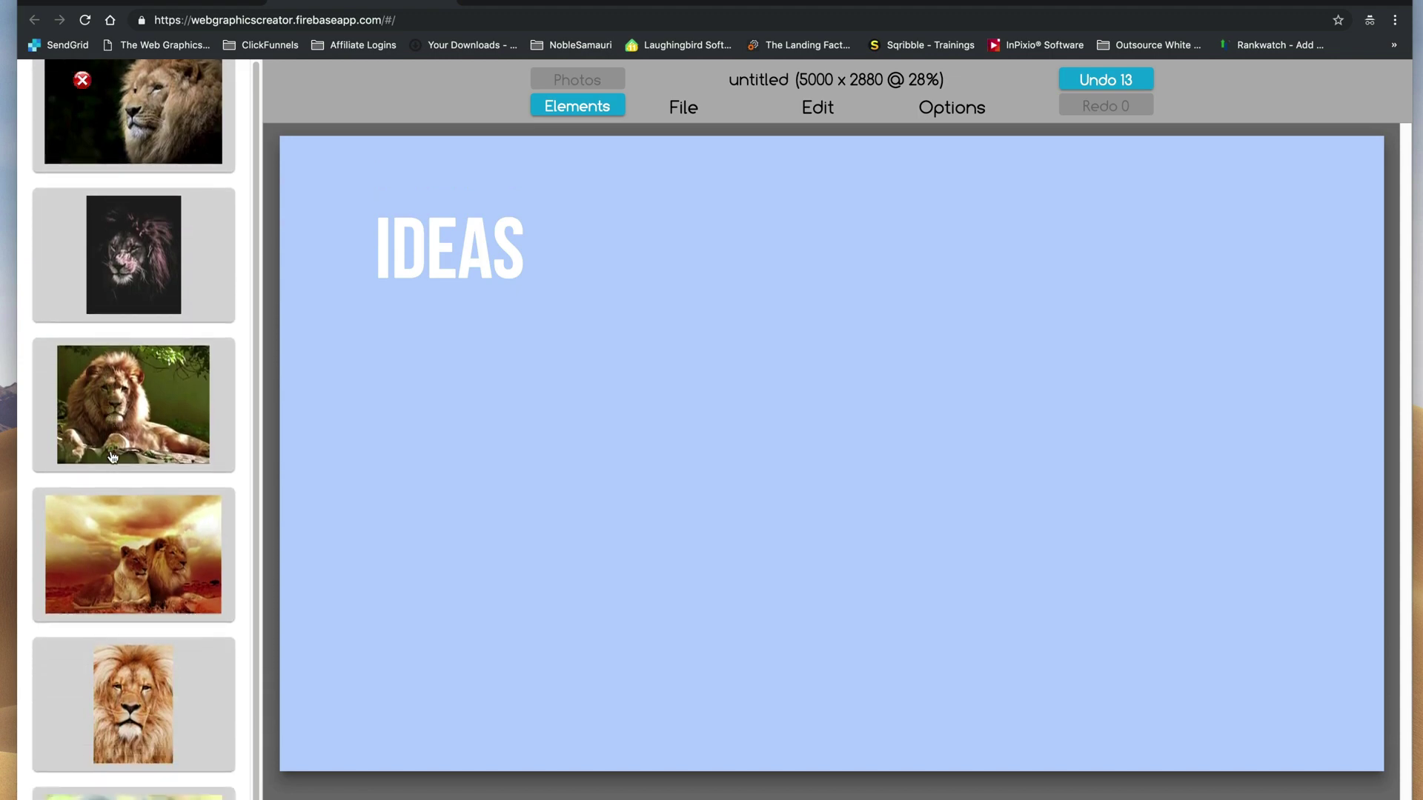
Place the lioness-and-lion photo and enlarge it to cover the whole canvas.
drag(128, 509, 348, 504)
drag(606, 478, 500, 387)
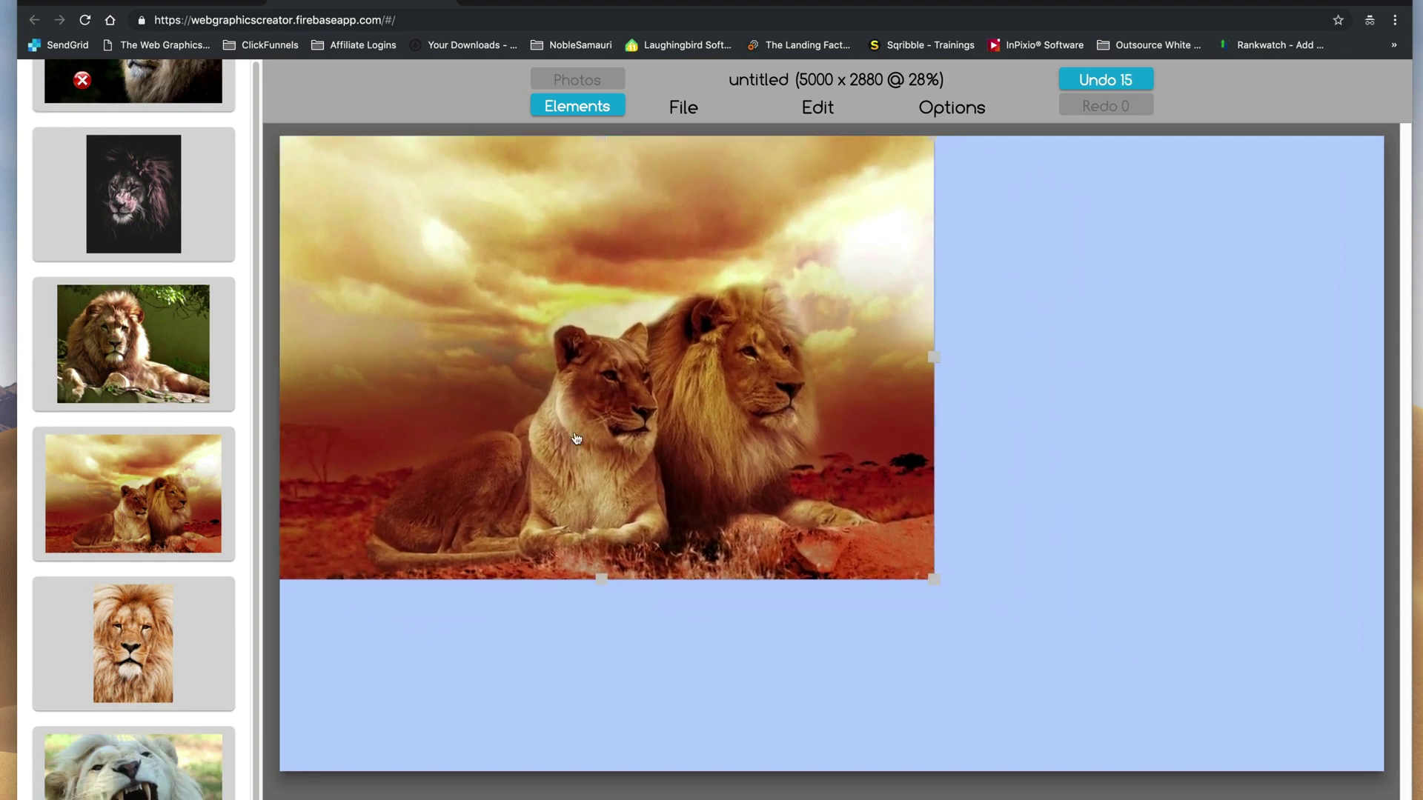
drag(1001, 612, 1386, 797)
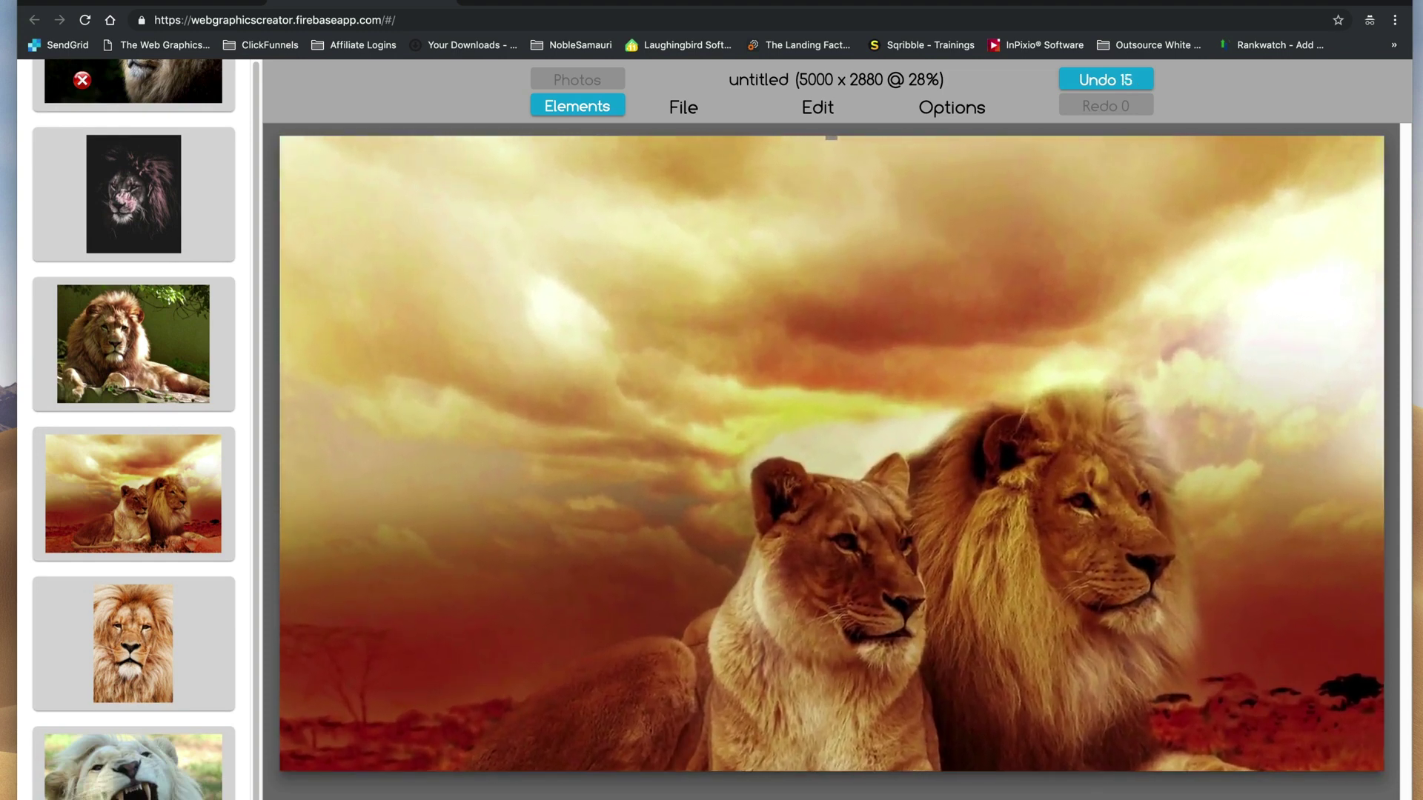
drag(765, 587, 760, 514)
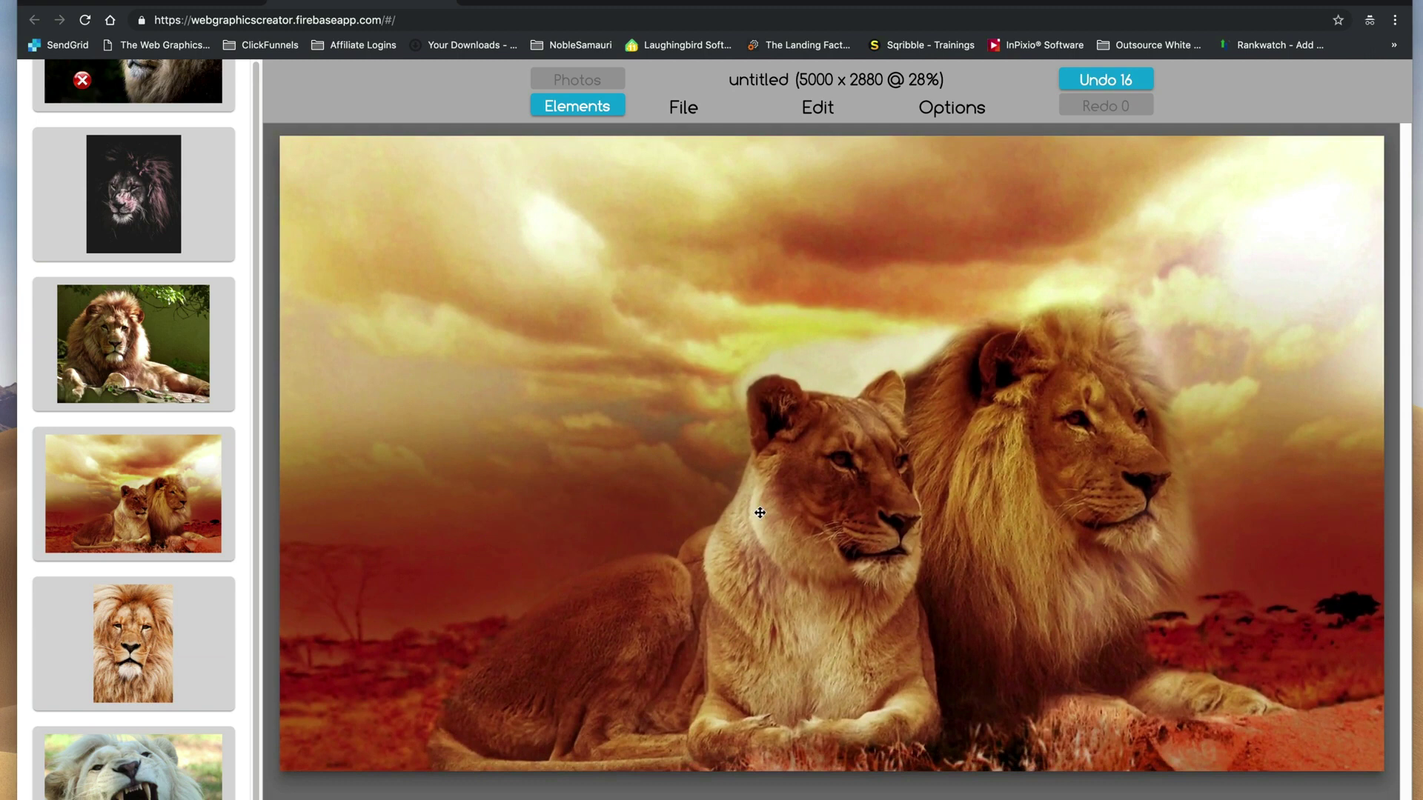
Send the lion photo to the back, behind the text.
click(83, 80)
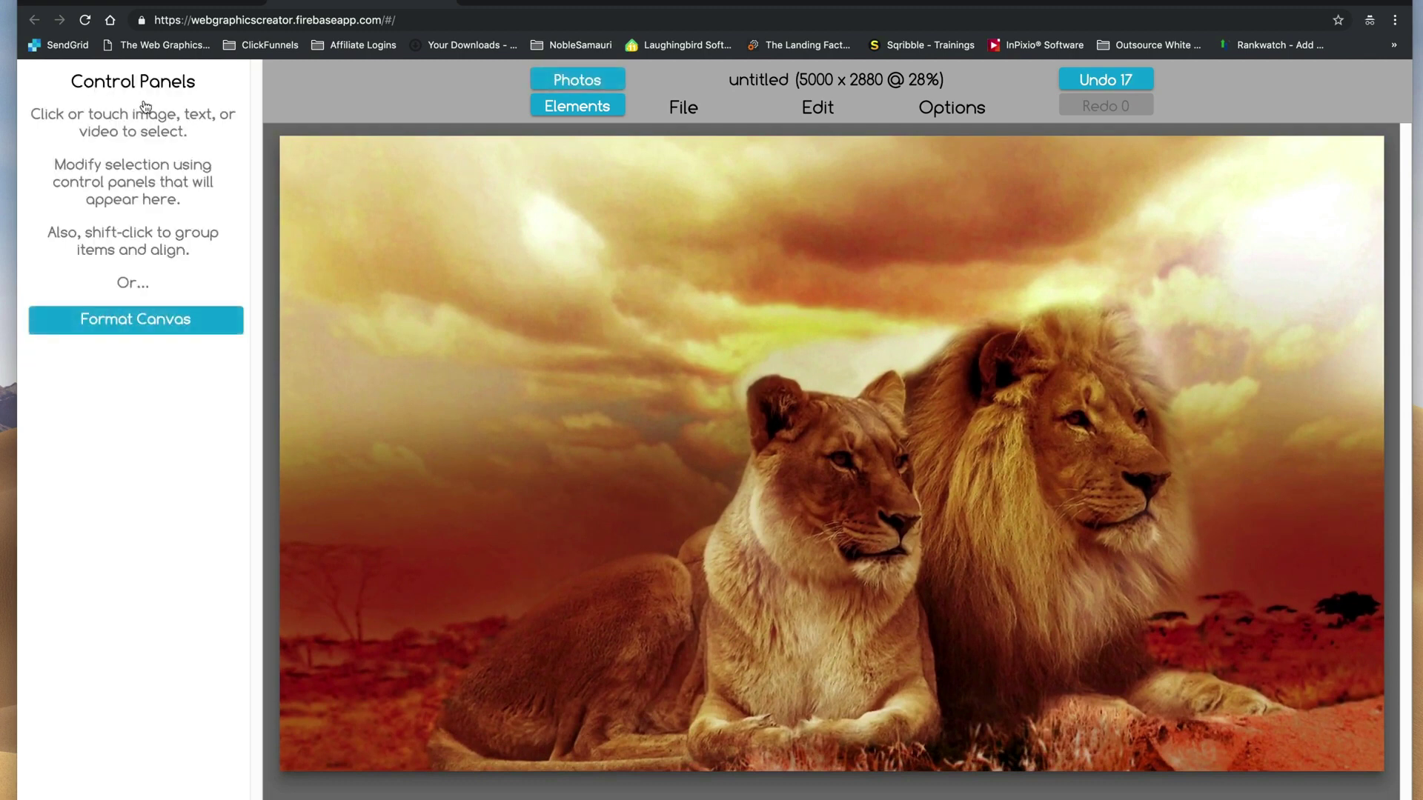
click(492, 292)
click(942, 107)
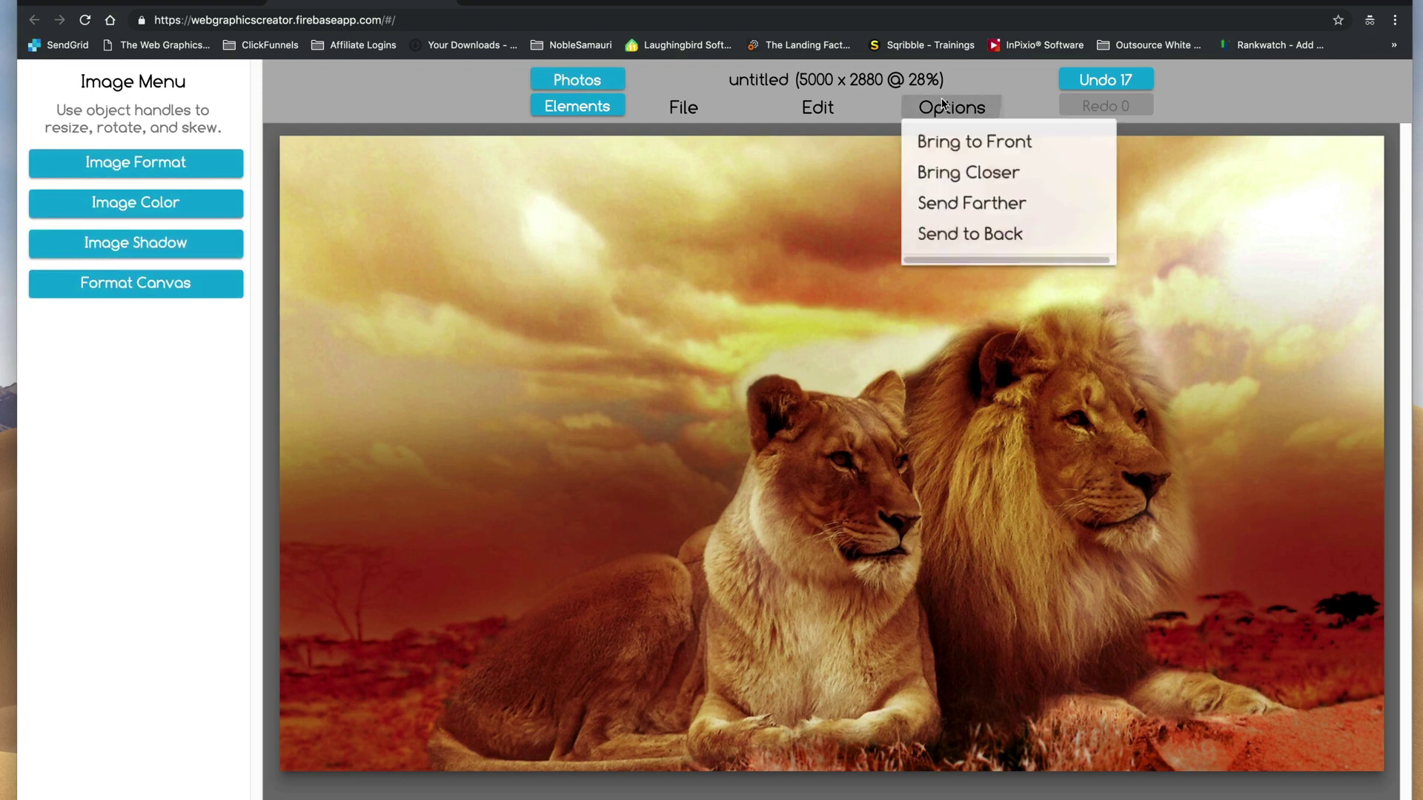
click(948, 236)
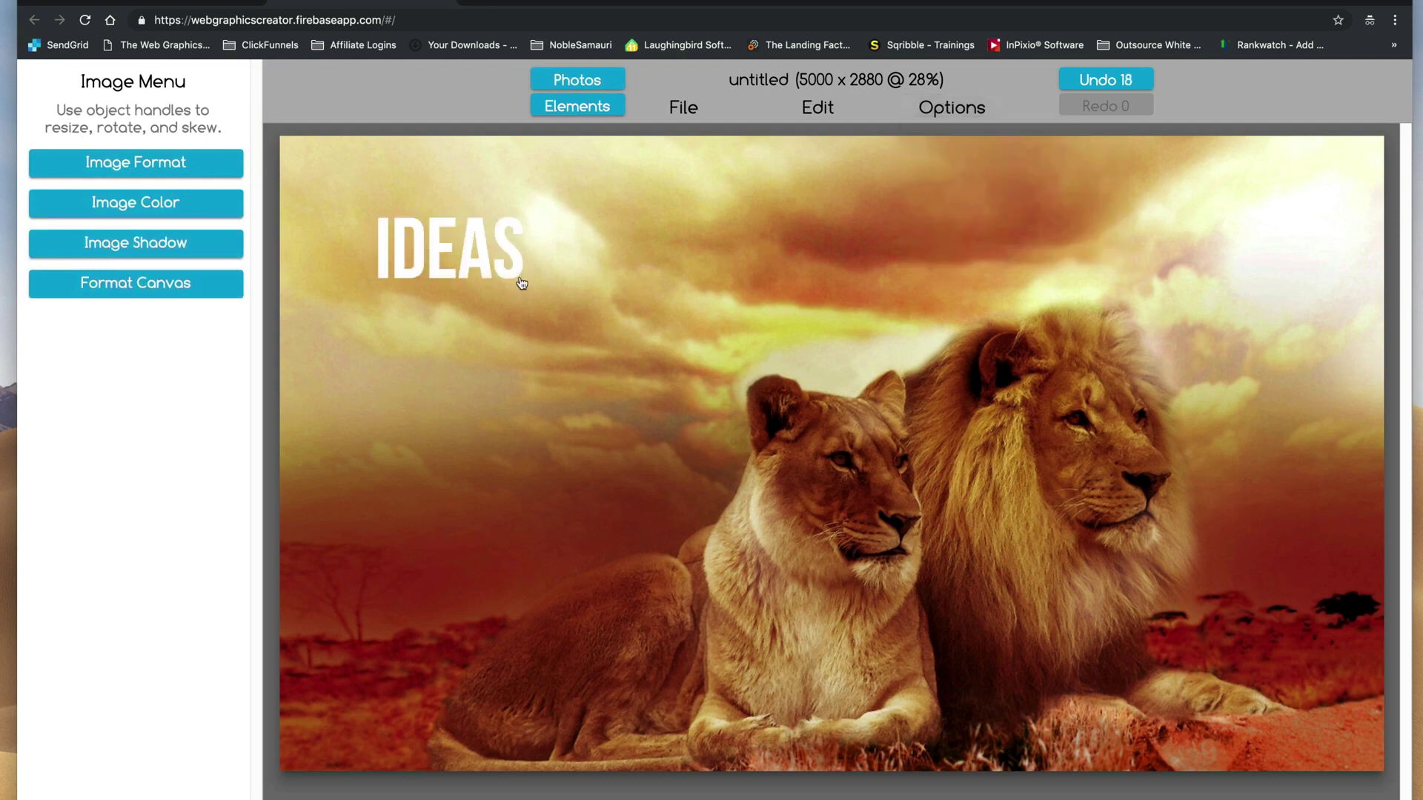
Move the MARC'S MAC text to the lower right of the canvas.
drag(511, 259, 752, 472)
drag(821, 520, 1176, 730)
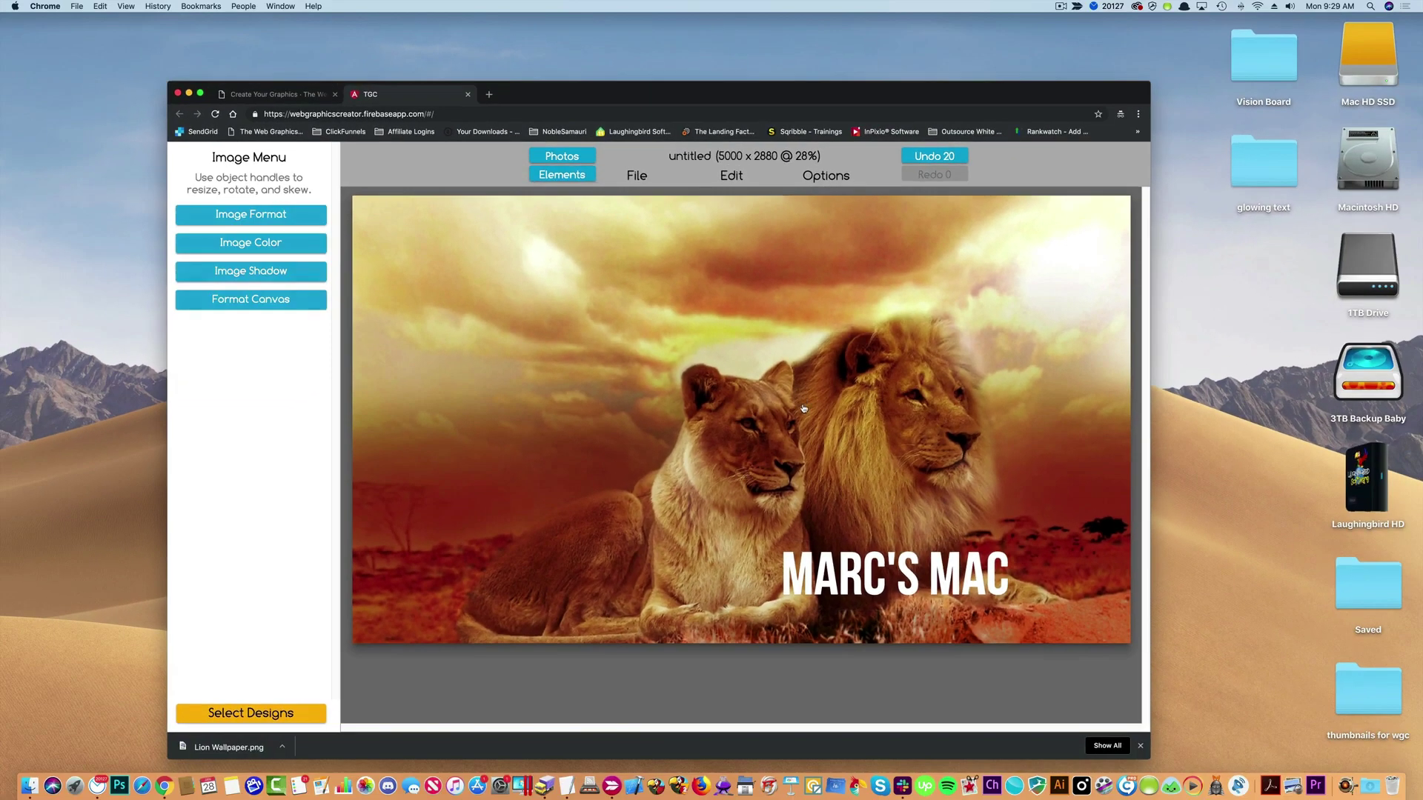
drag(869, 569, 943, 590)
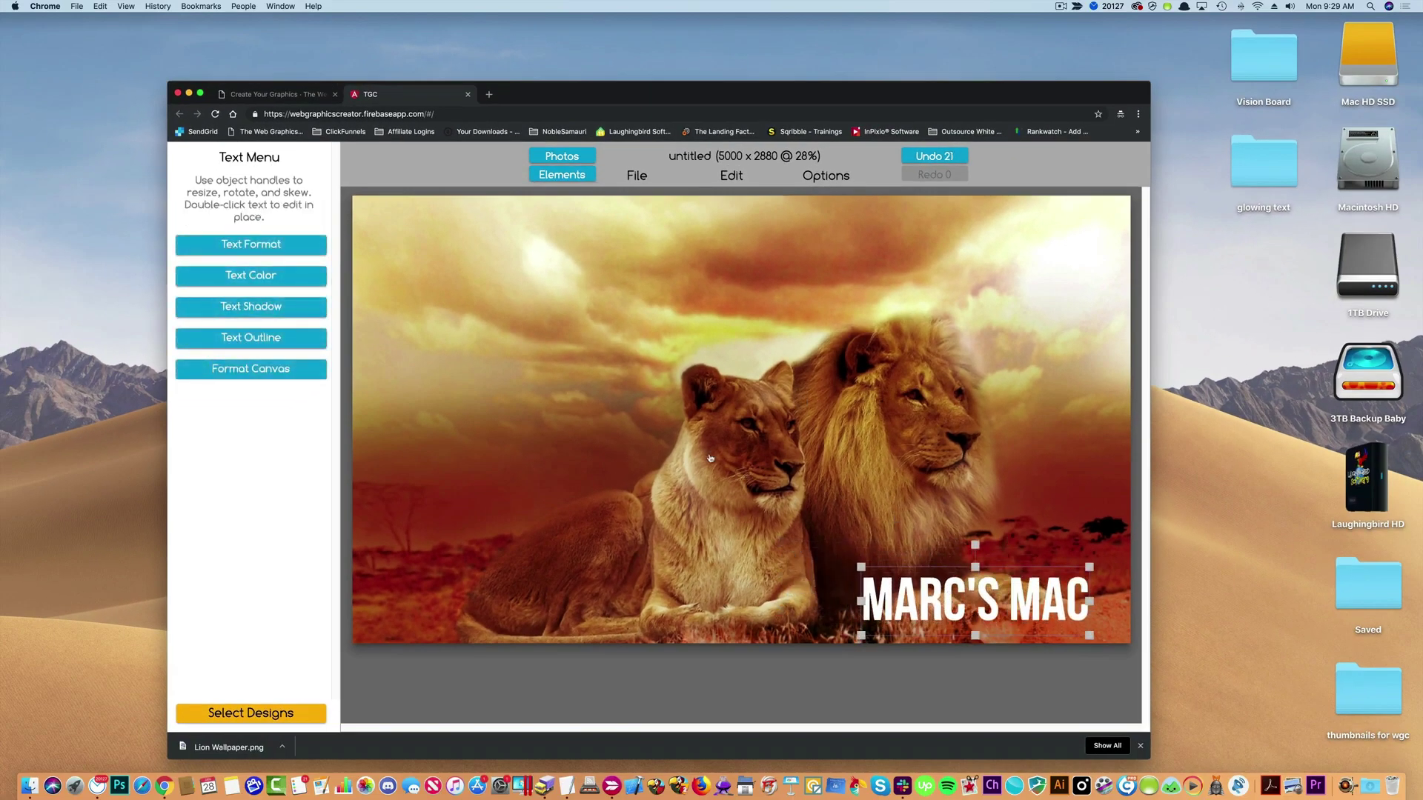
Download the design as a PNG named 'MarcDesktopWallpaper'.
click(636, 177)
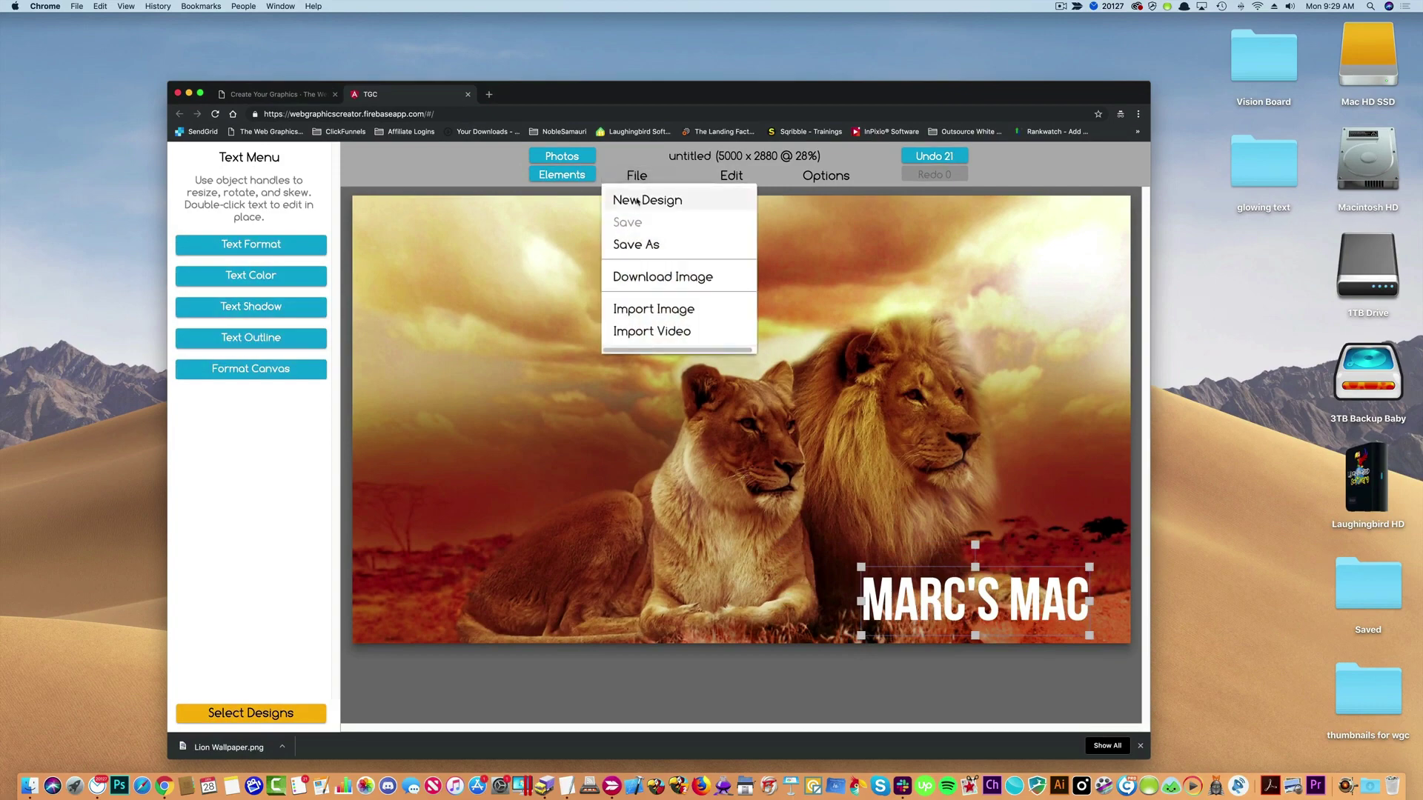
click(642, 282)
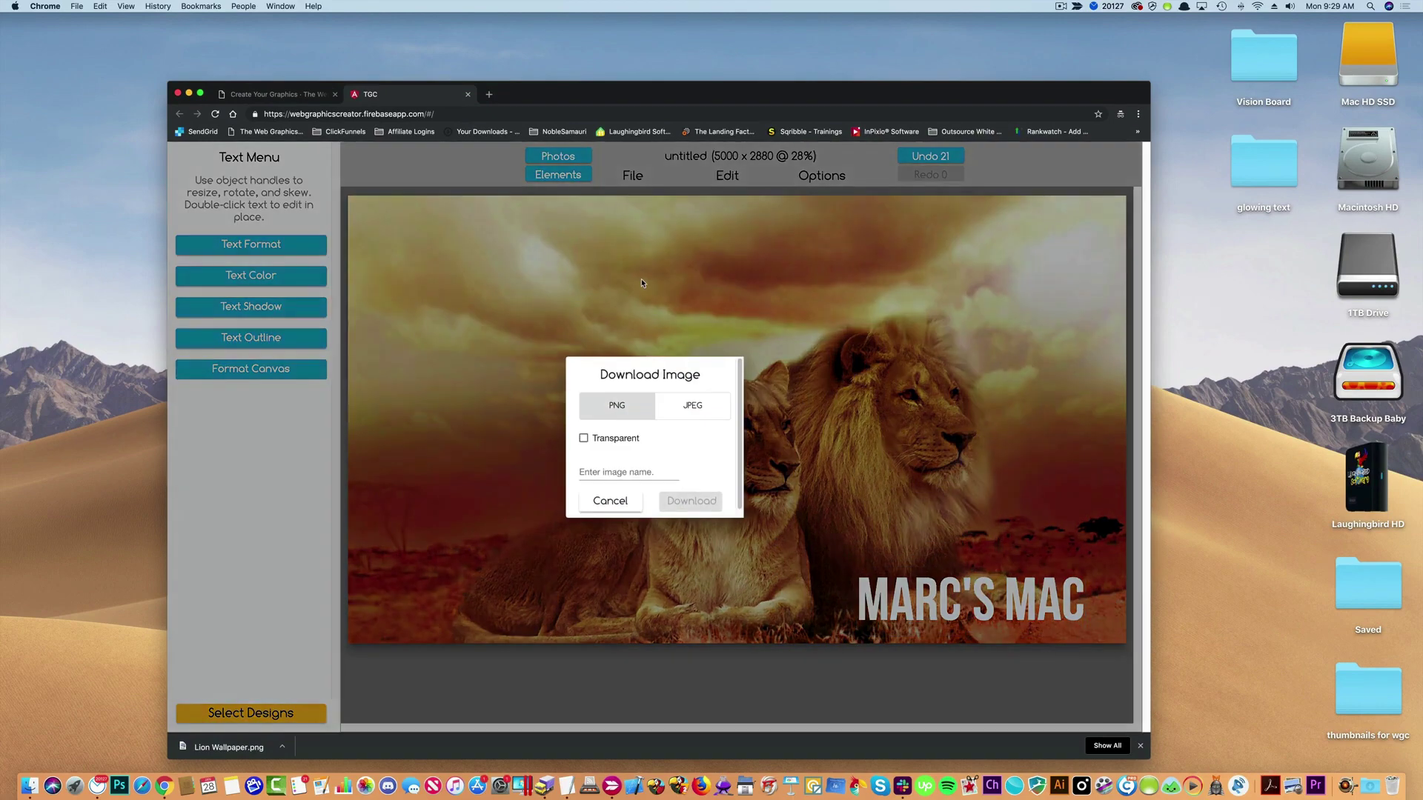
click(606, 471)
text(MarcDes)
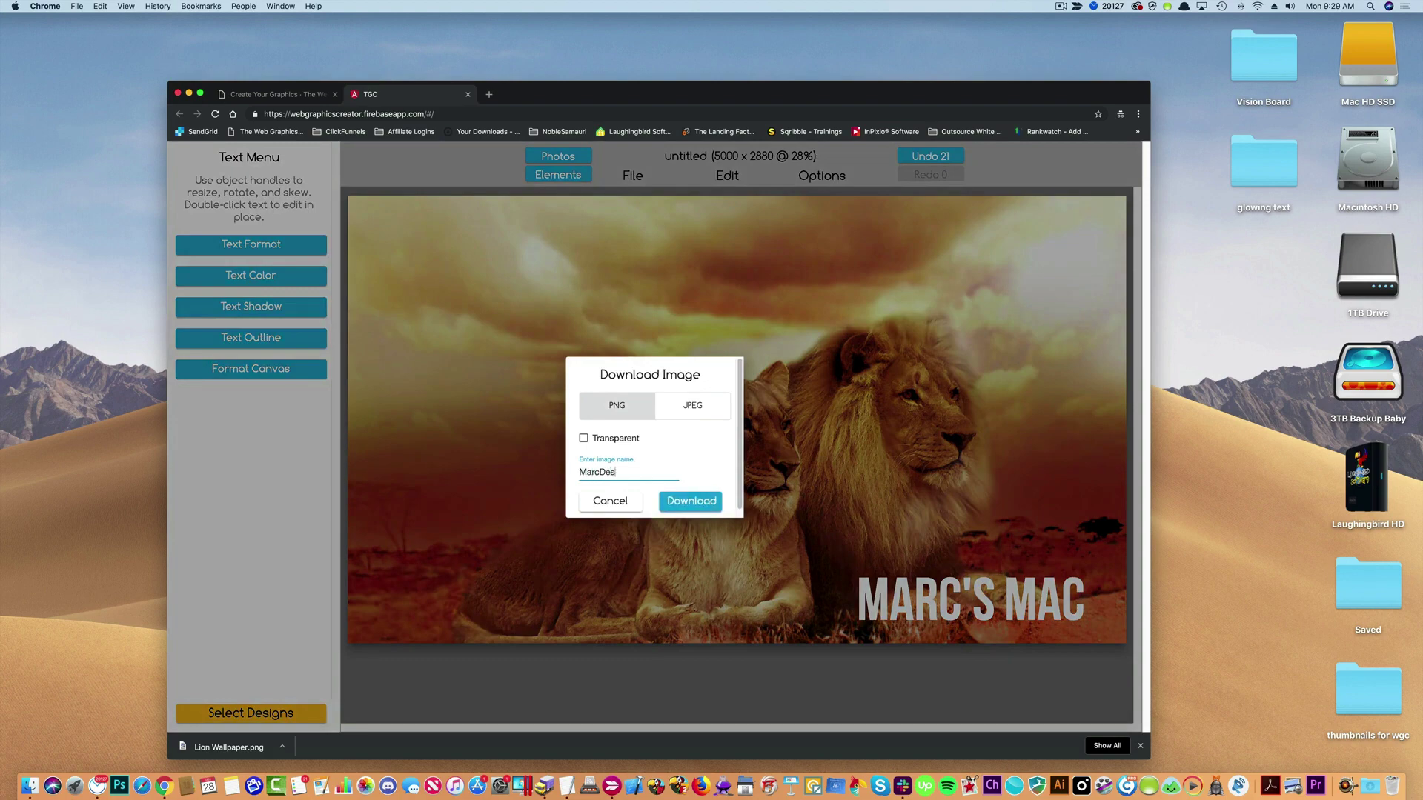
text(ktopWallpaper)
click(716, 509)
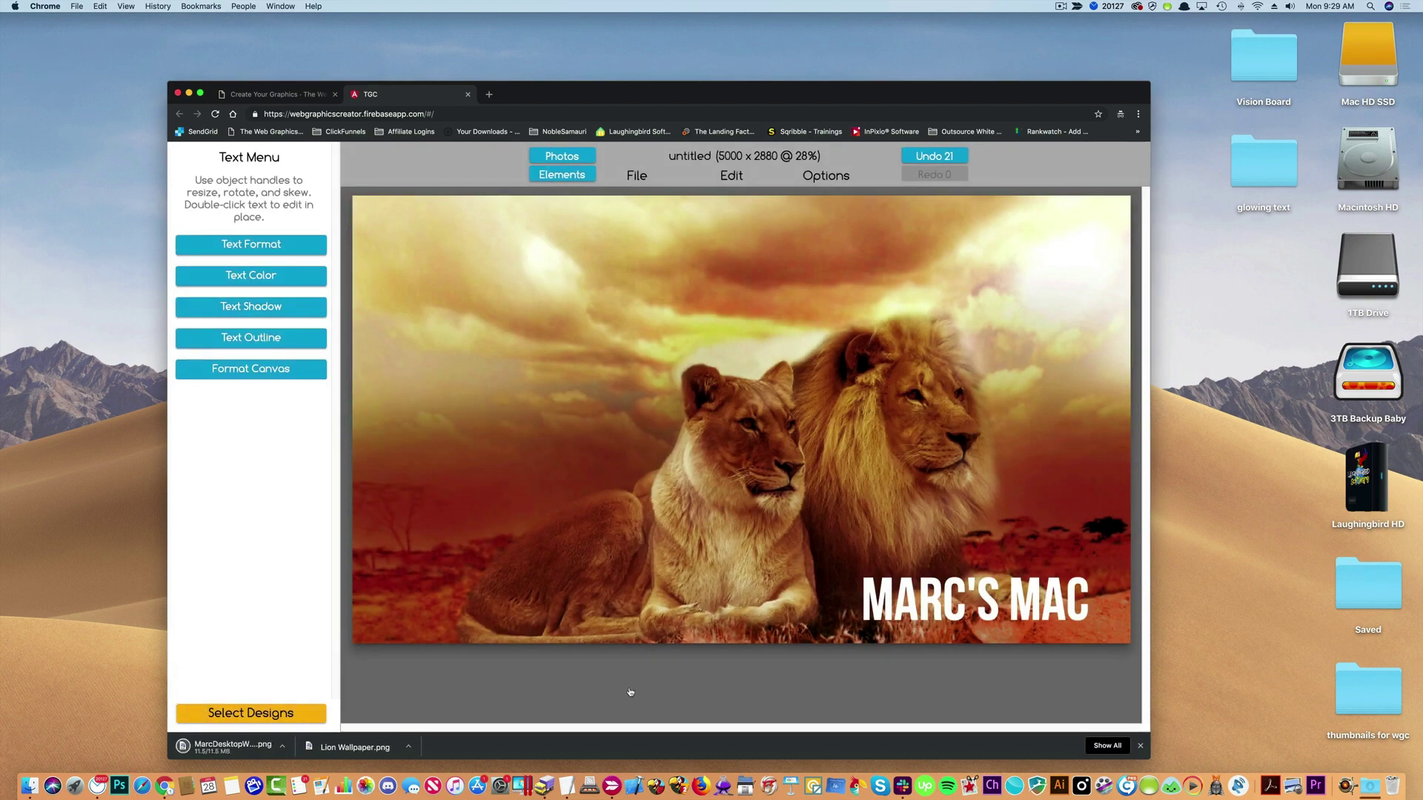
Set MarcDesktopWallpaper from the Downloads folder as the desktop picture.
click(500, 785)
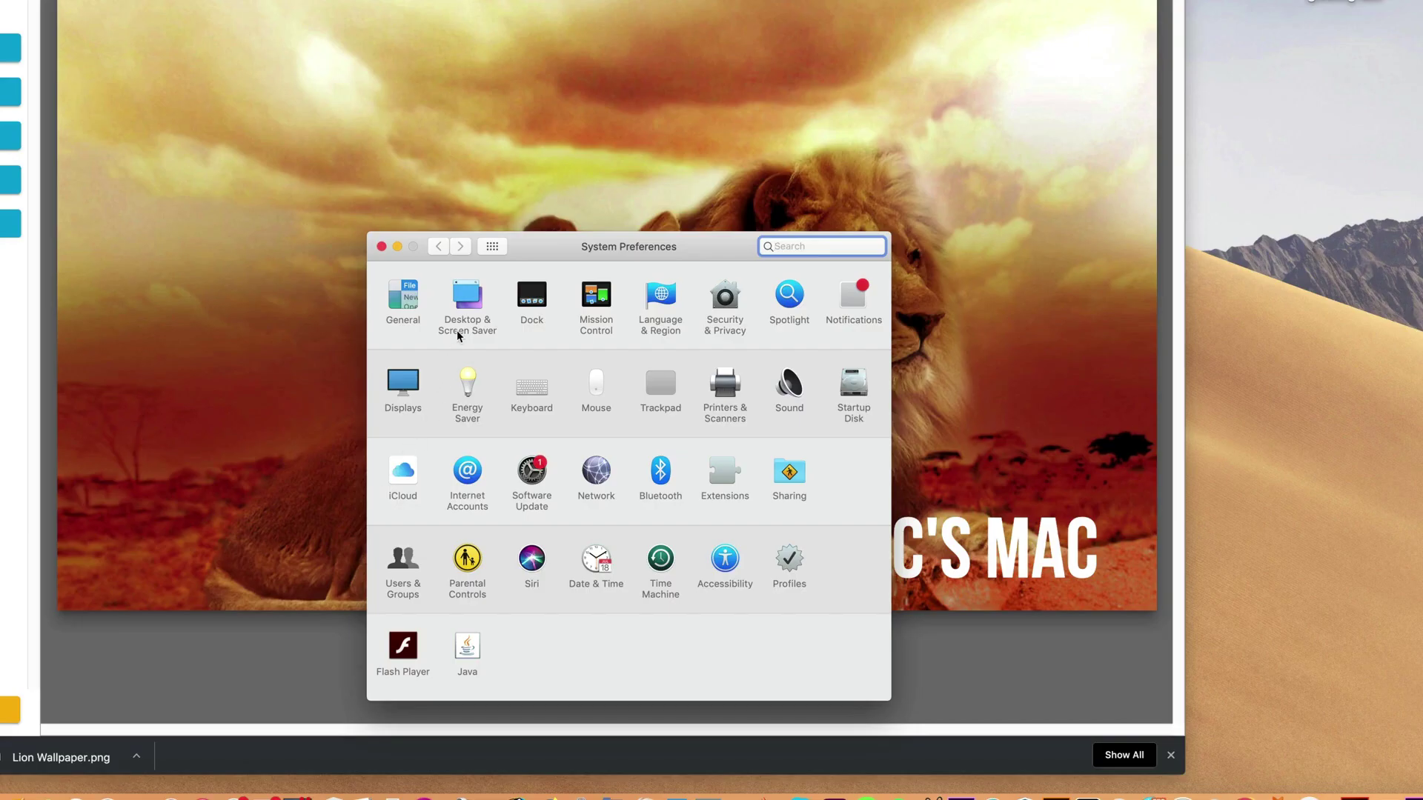
click(468, 301)
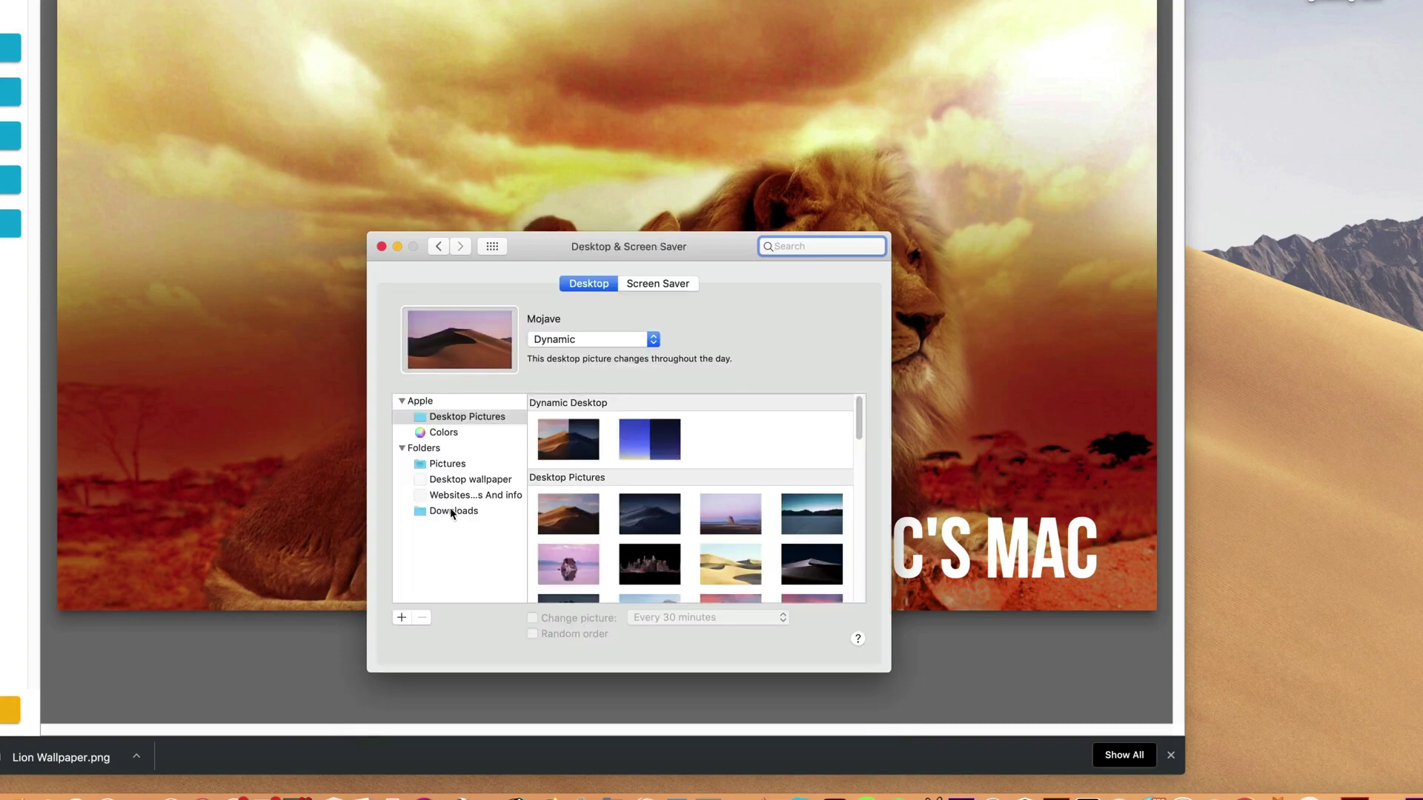
click(460, 512)
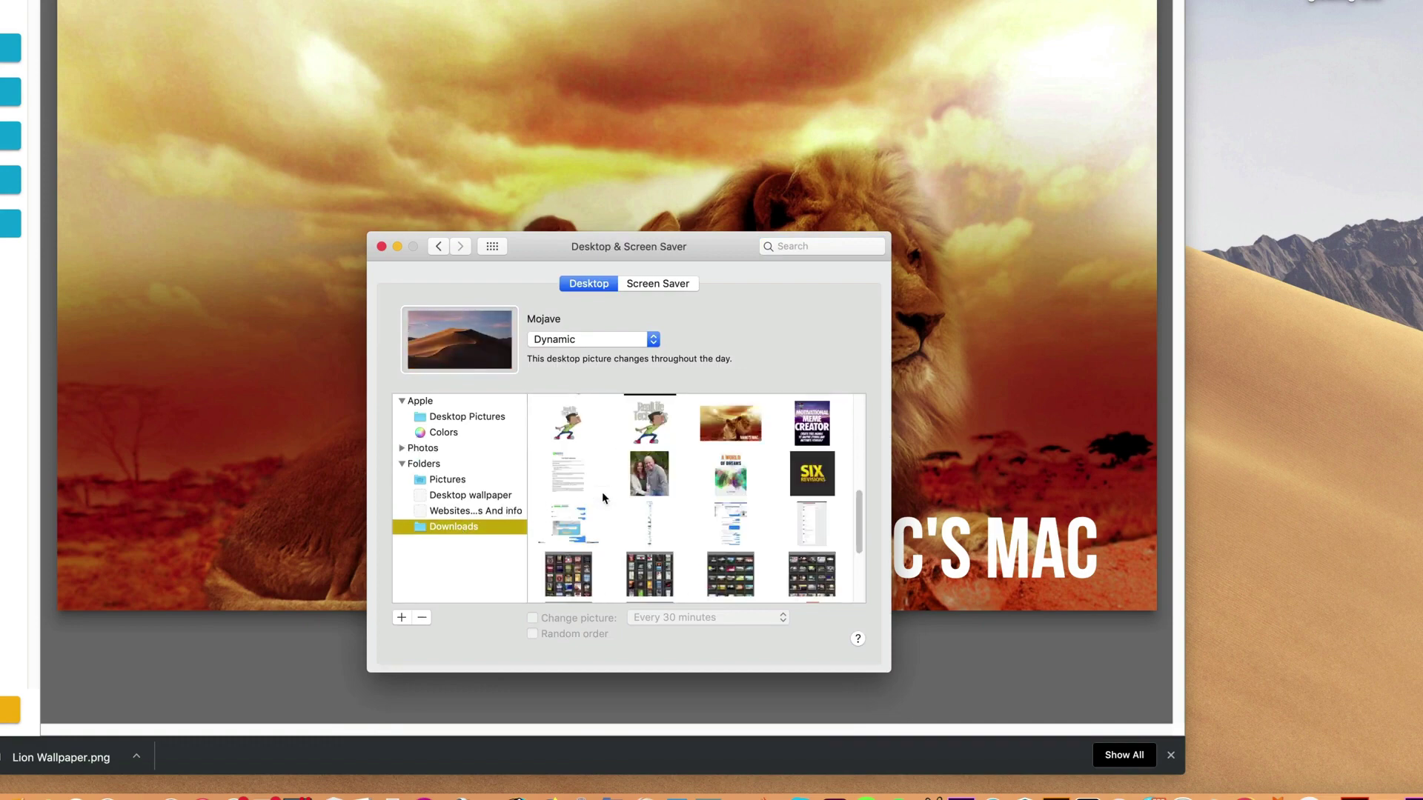
click(742, 431)
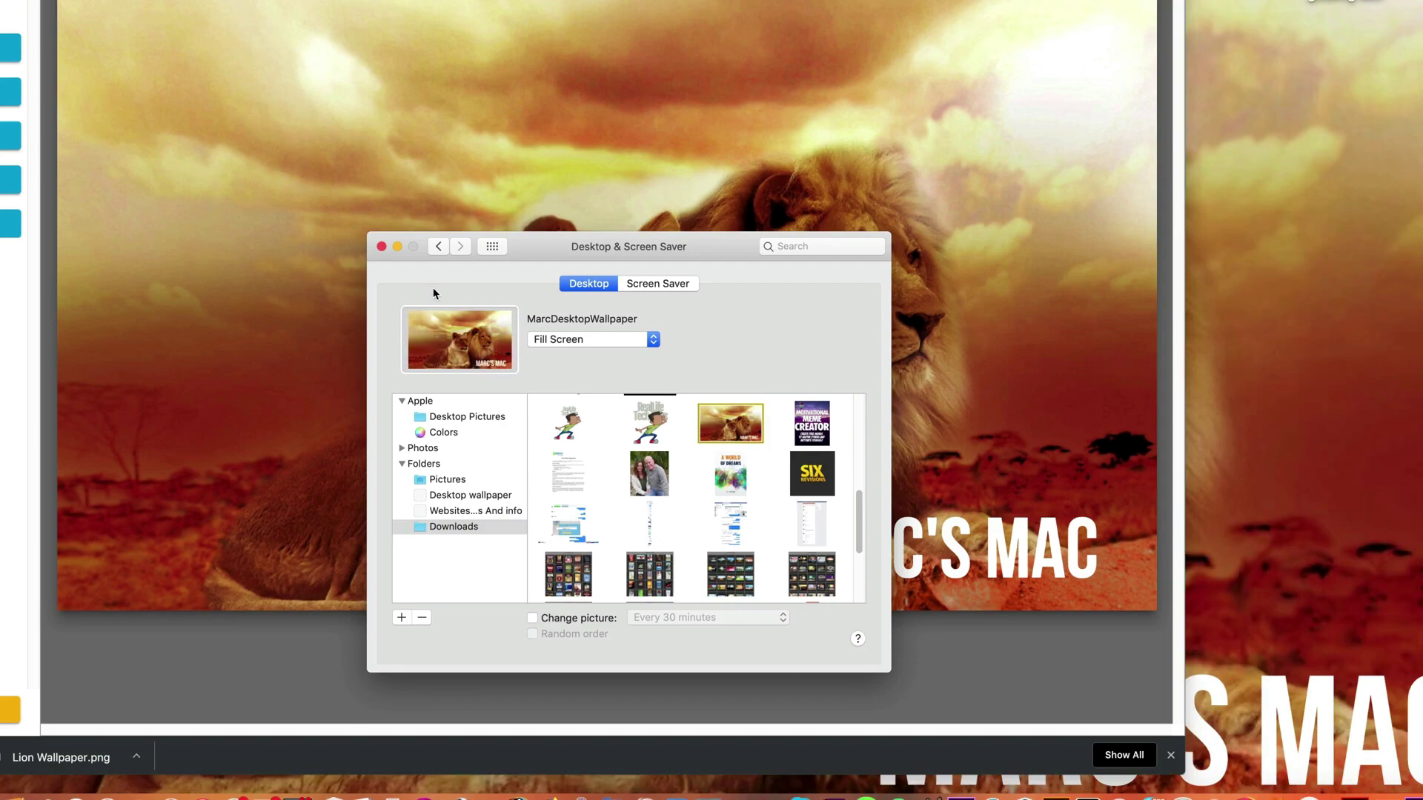
click(381, 246)
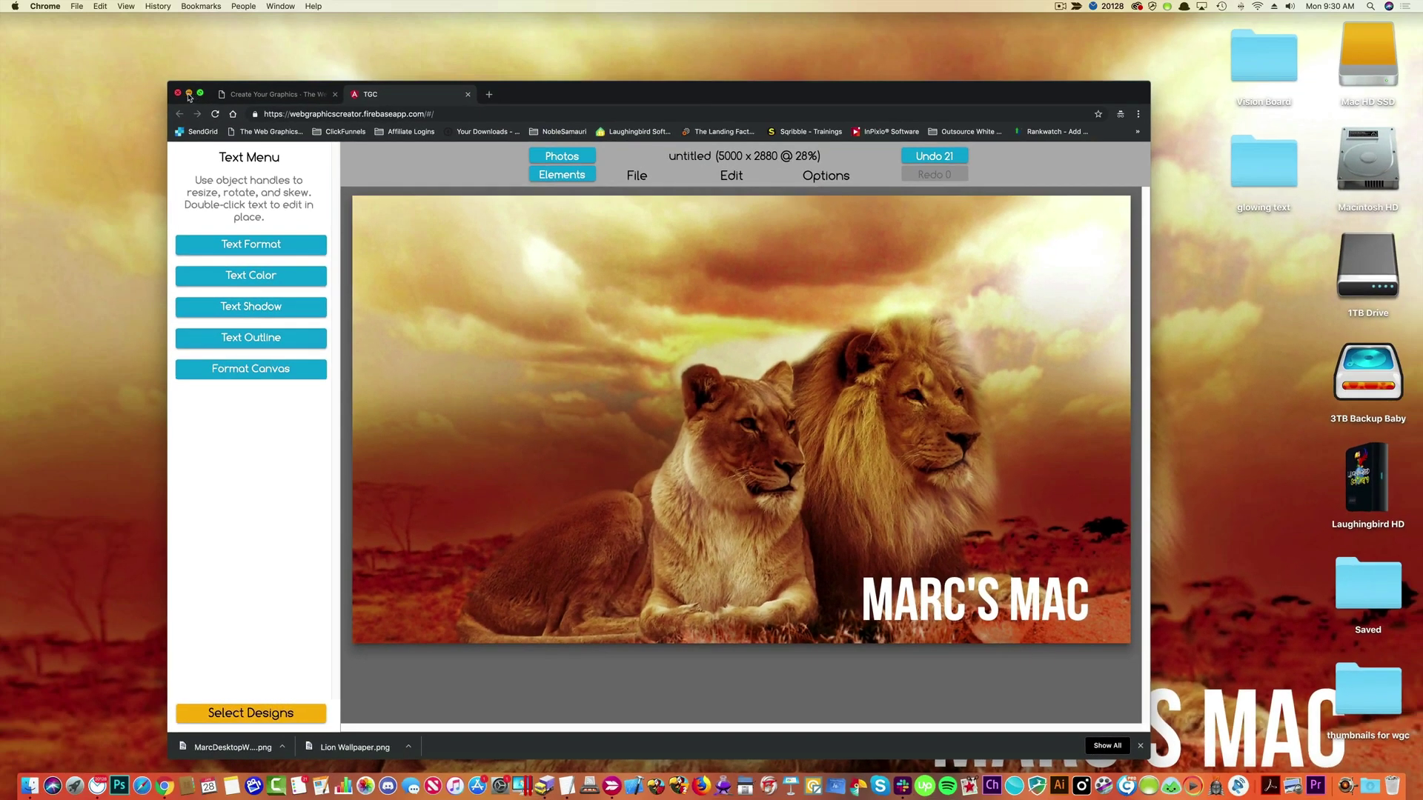
Minimize the browser, close the About This Mac window, and bring Chrome back.
click(189, 95)
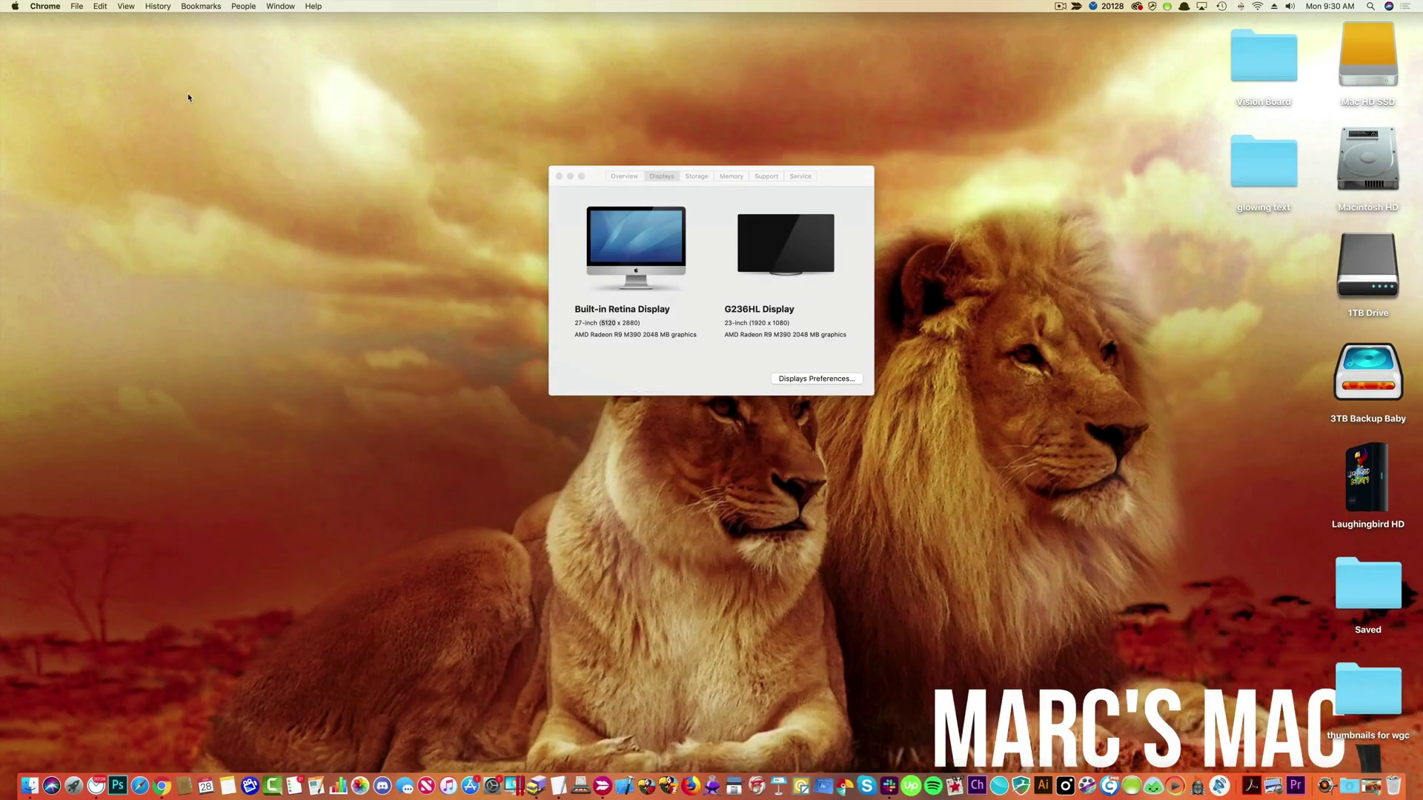
click(559, 176)
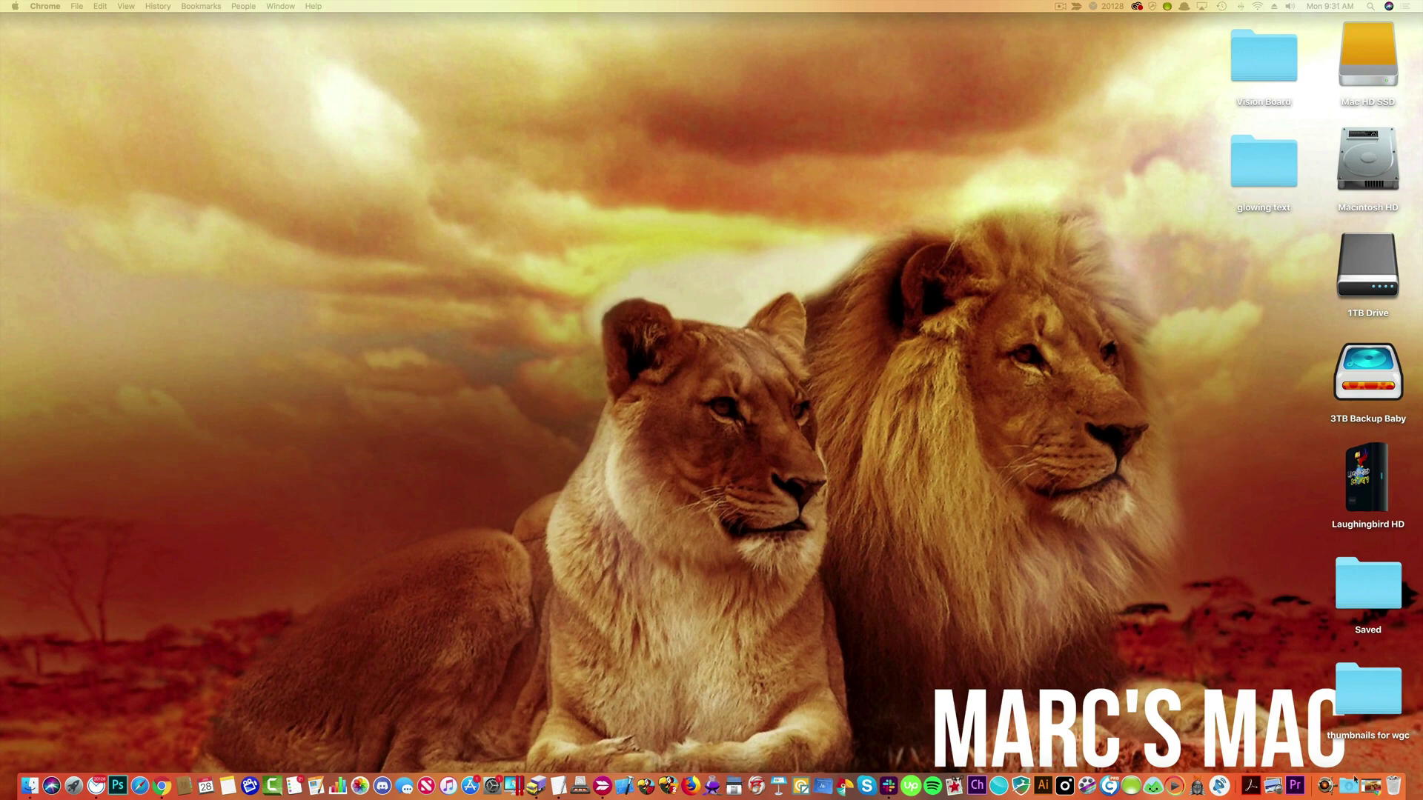
mouse_move(1420, 797)
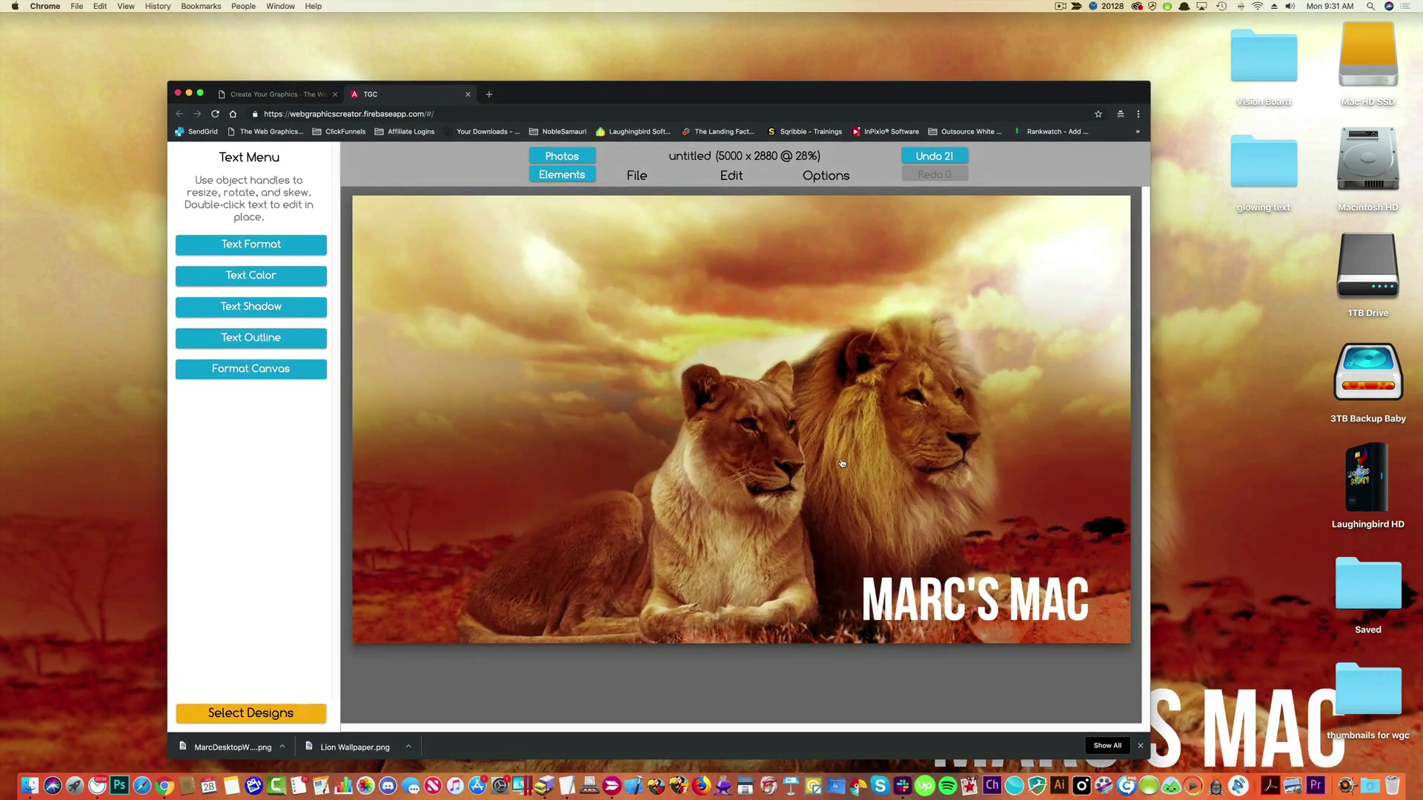